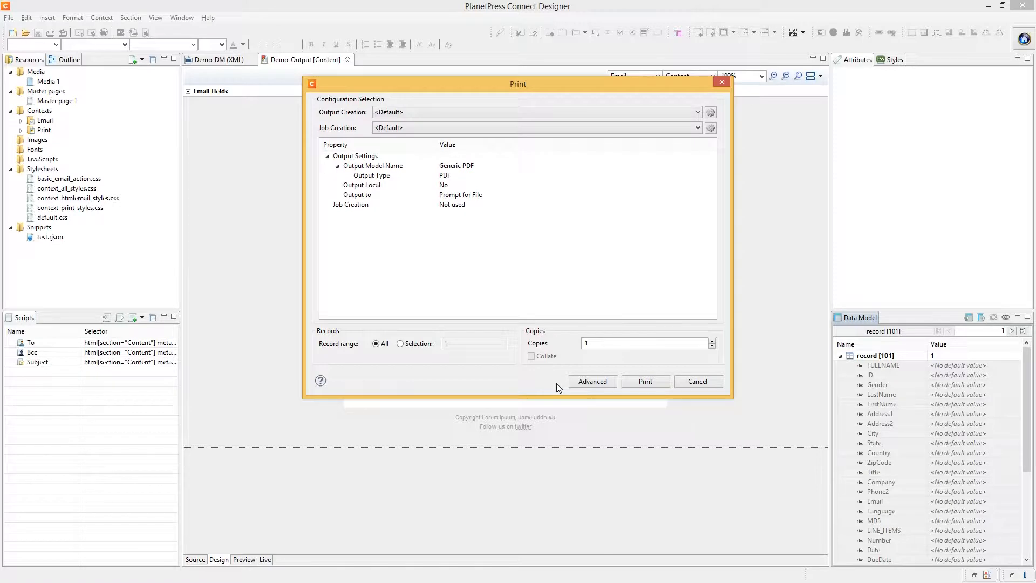
# Launch the advanced Print Wizard from the Print dialog
pyautogui.click(585, 381)
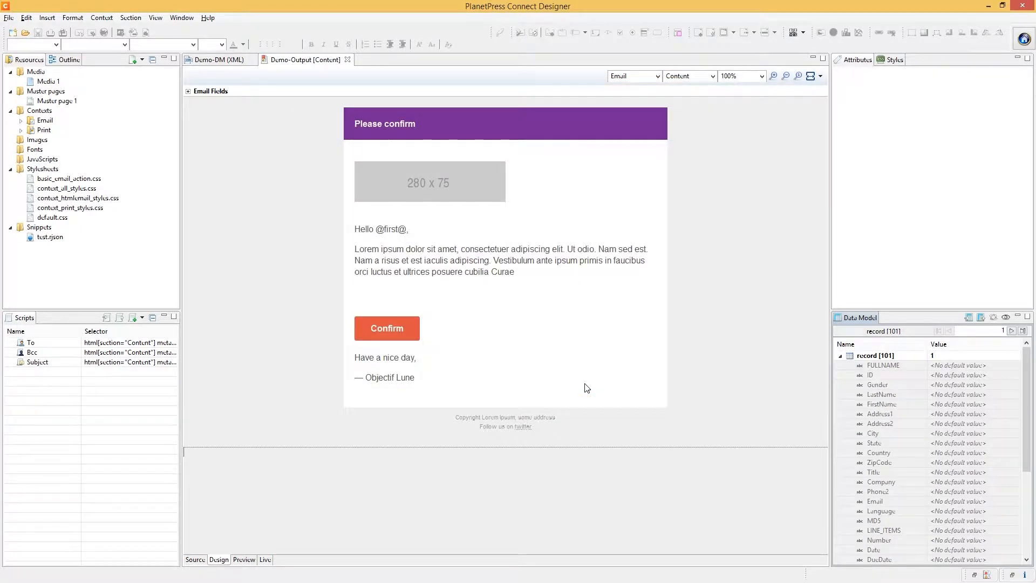
# Print with the Generic PS LEVEL3 Multi Trays (DSC) model to a Directory and open the Job Output Mask editor
pyautogui.click(371, 102)
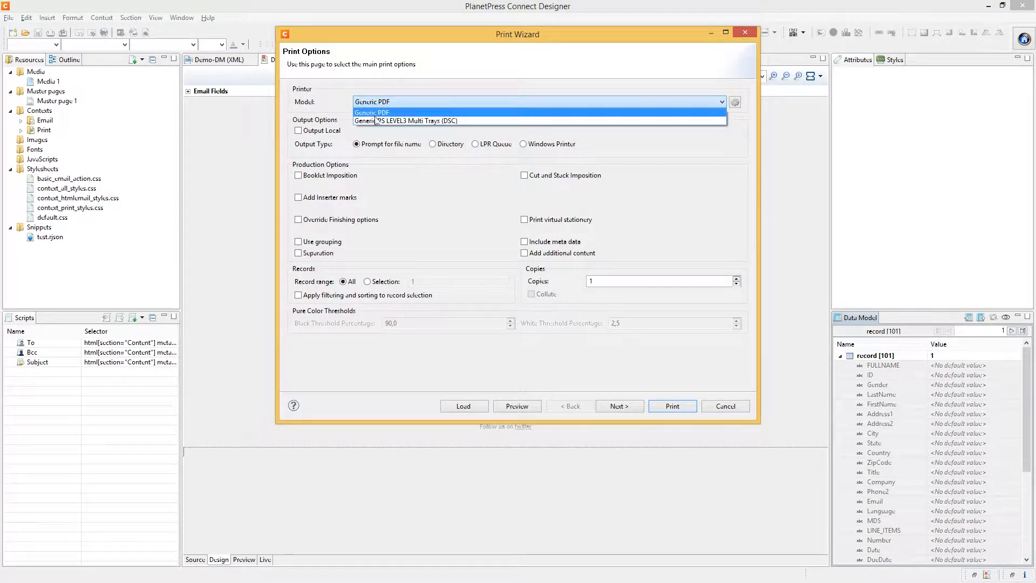
pyautogui.click(374, 117)
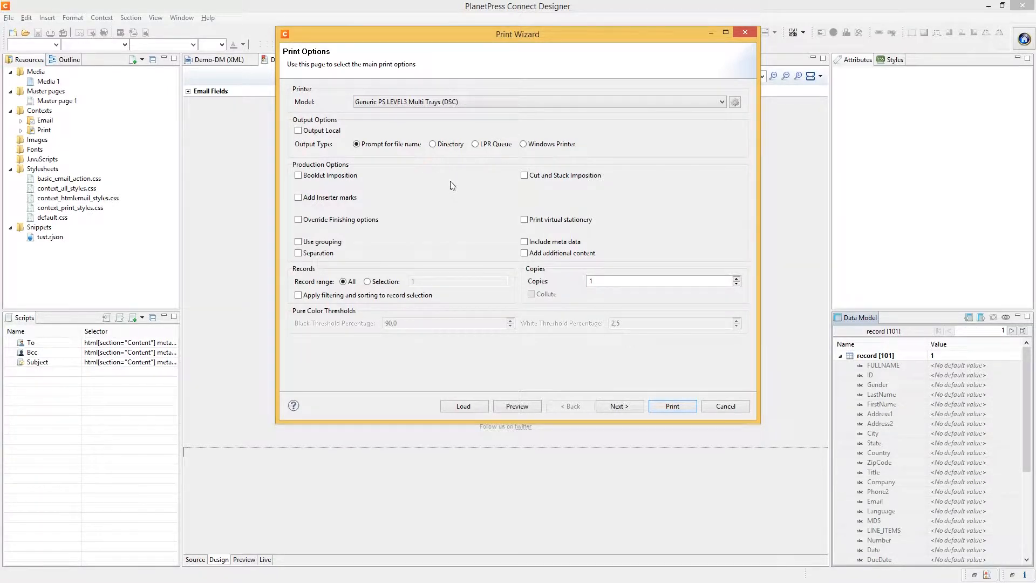
pyautogui.click(433, 144)
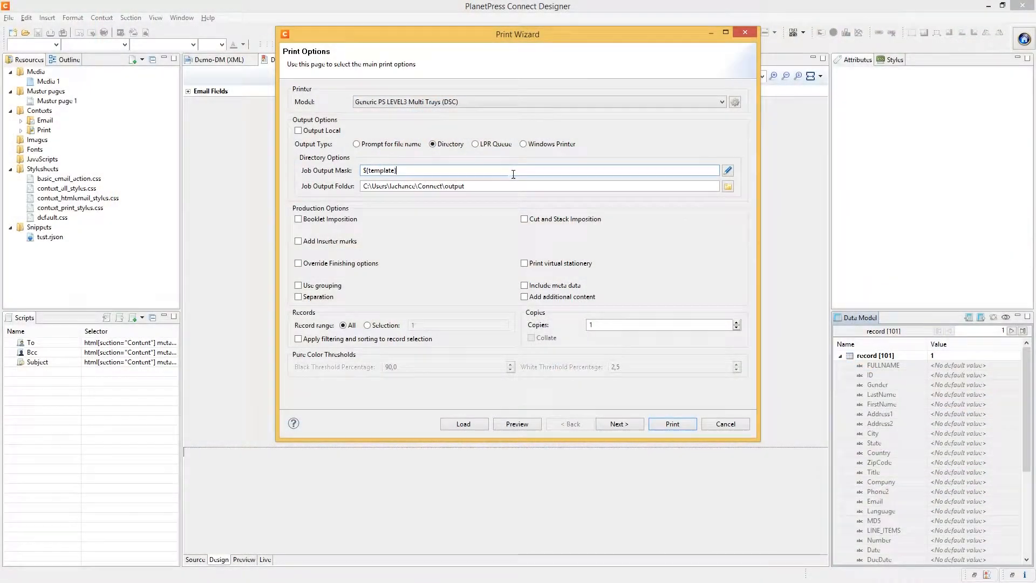
pyautogui.click(728, 171)
# Append the Date and Time and File number fields after ${template} in the job output mask
pyautogui.moveTo(525, 73)
pyautogui.mouseDown()
pyautogui.moveTo(582, 62)
pyautogui.moveTo(508, 75)
pyautogui.mouseUp()
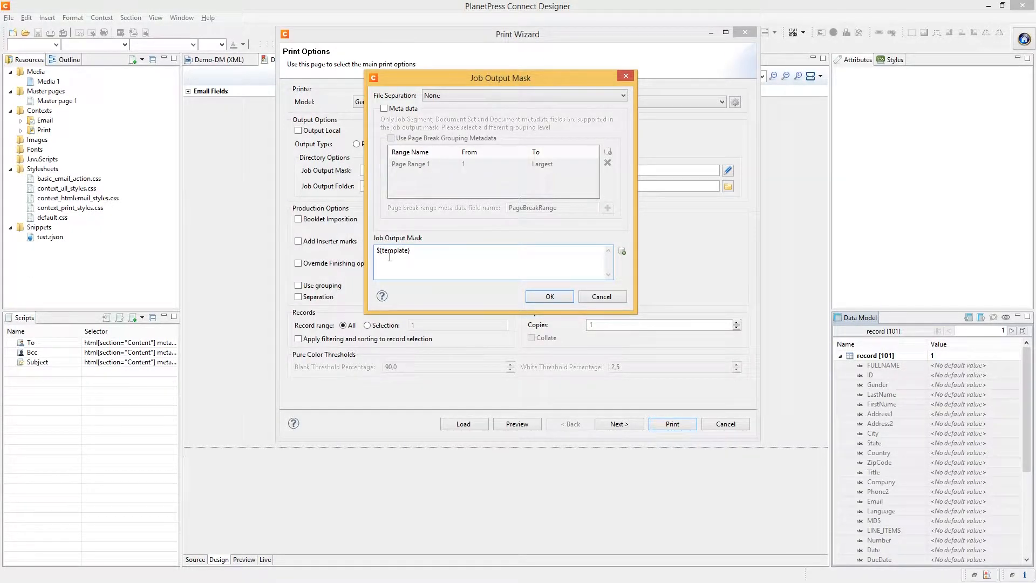
pyautogui.click(623, 252)
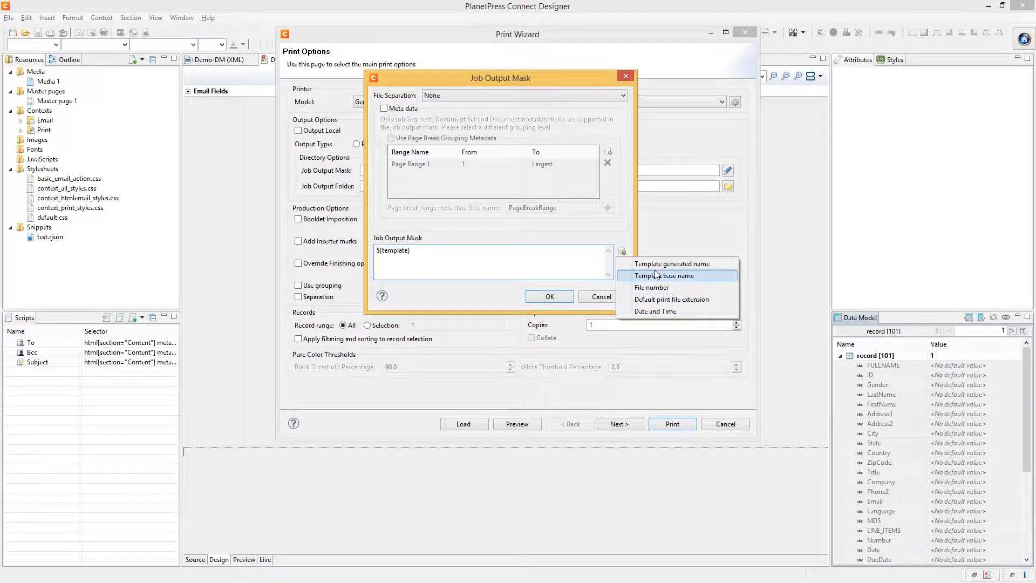
pyautogui.click(656, 312)
pyautogui.click(622, 251)
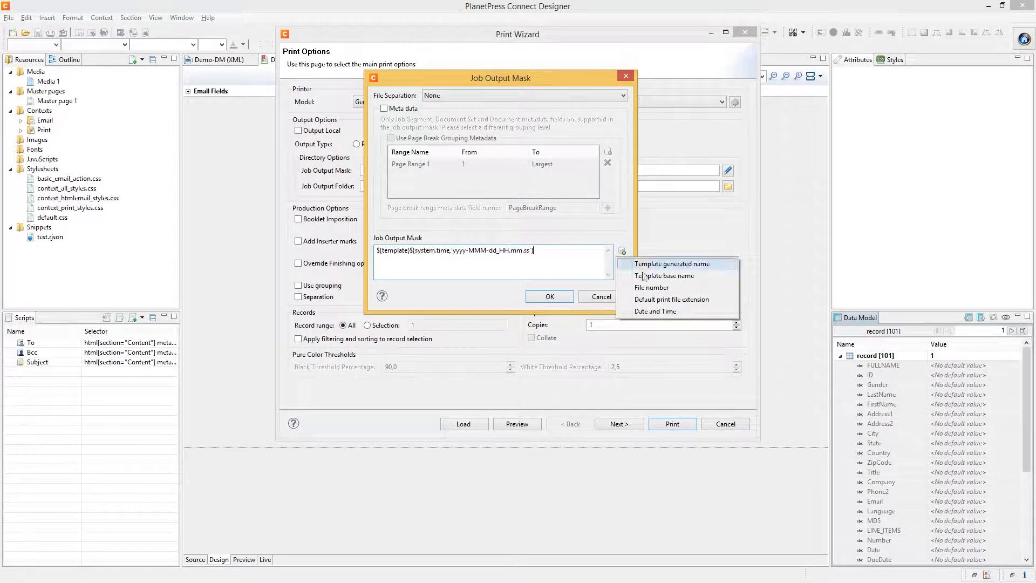
pyautogui.click(660, 287)
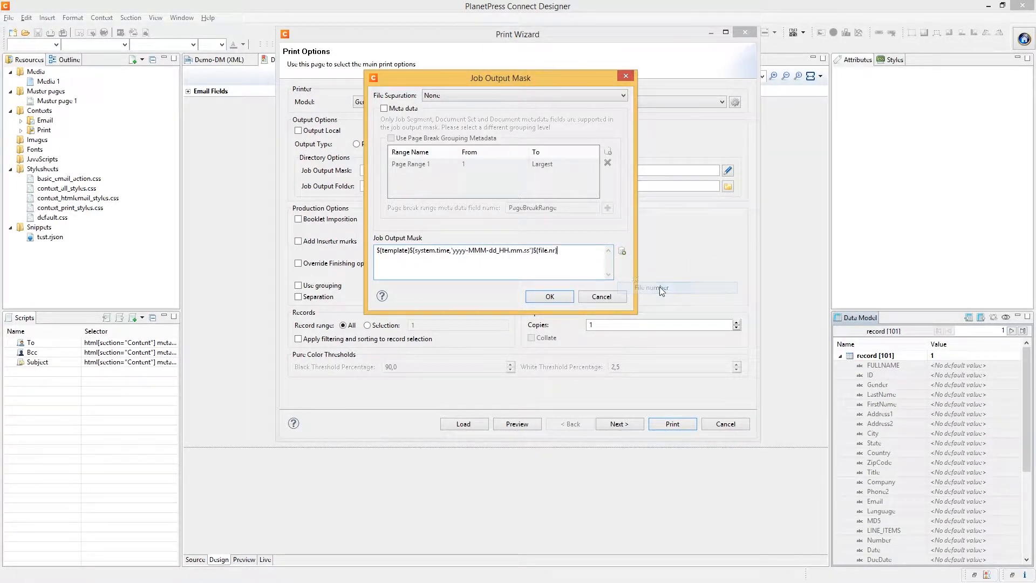
pyautogui.hotkey('ctrl', 'a')
pyautogui.click(418, 253)
pyautogui.moveTo(415, 252); pyautogui.dragTo(534, 251)
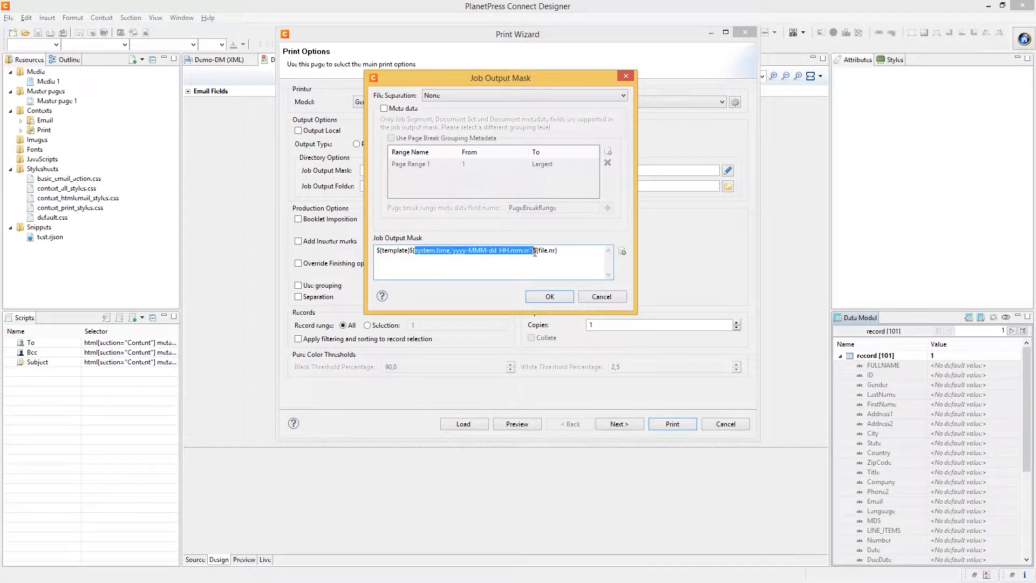
pyautogui.click(534, 251)
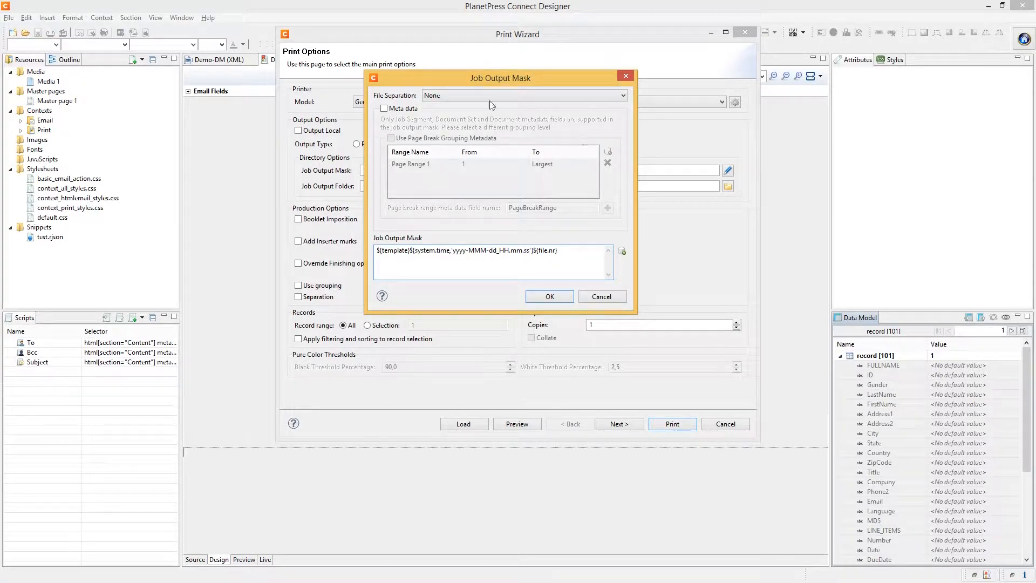
pyautogui.moveTo(487, 79); pyautogui.dragTo(510, 106)
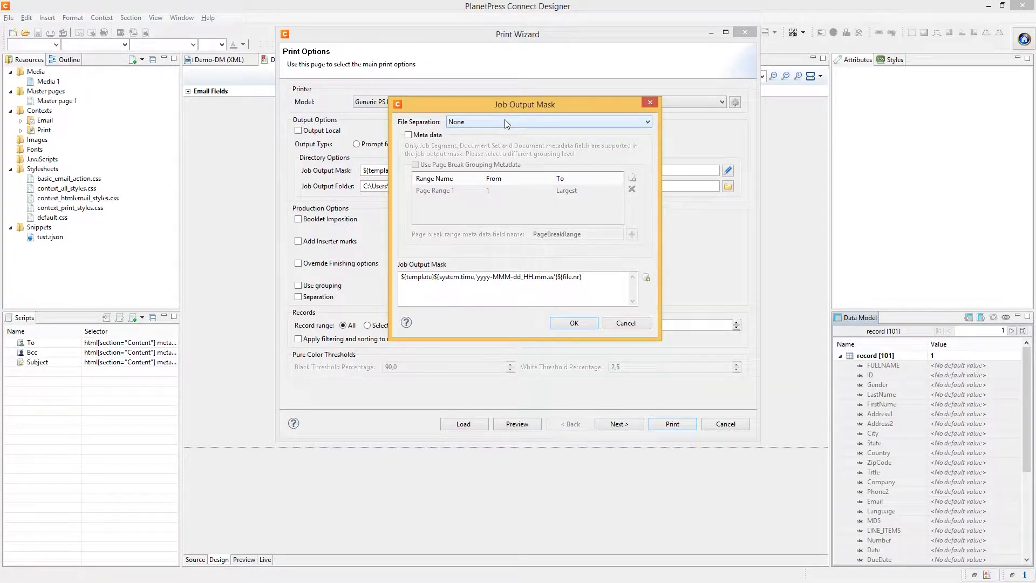
# Separate output files by Document Set and enable meta data tags
pyautogui.click(505, 122)
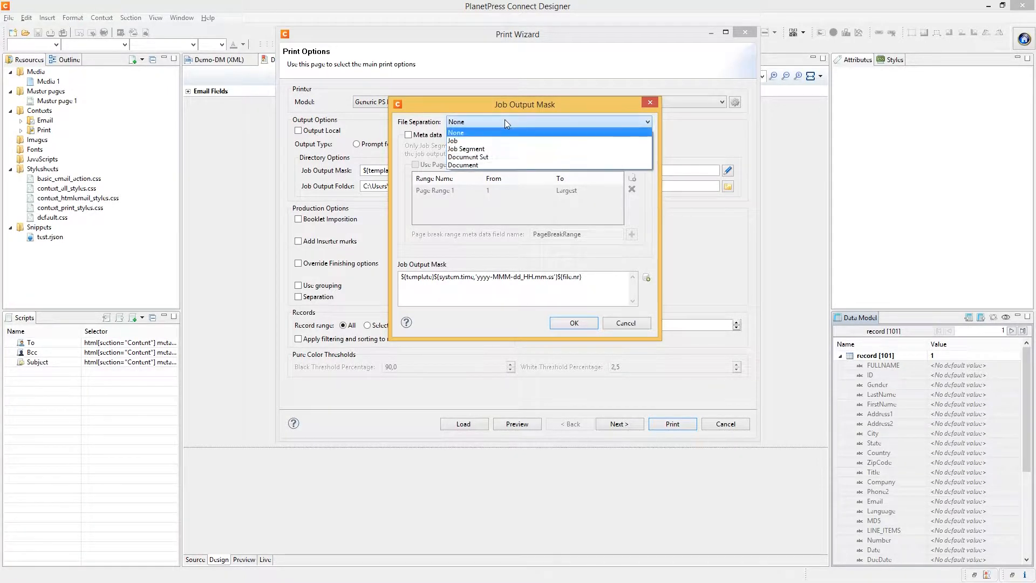
pyautogui.click(480, 160)
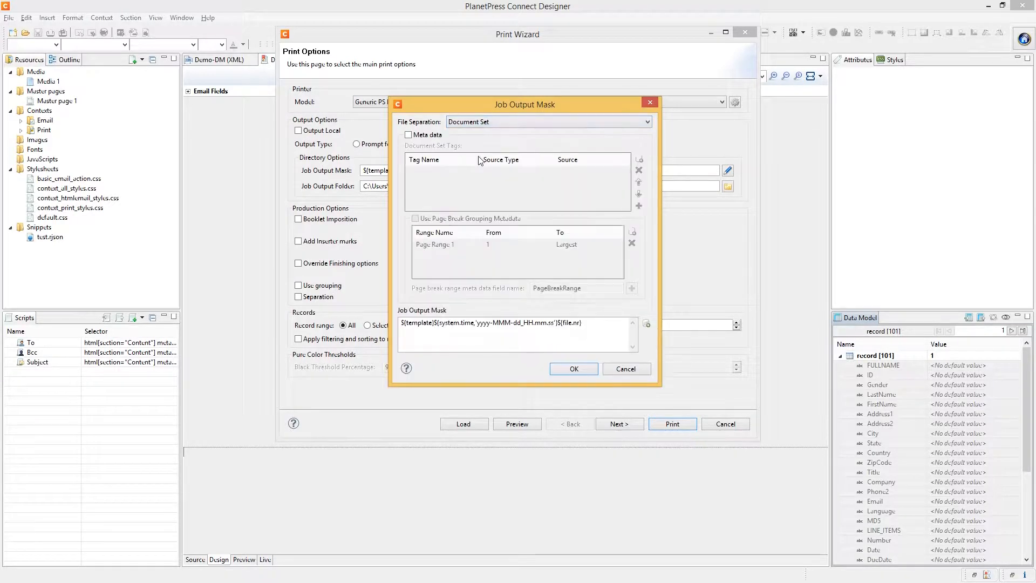
pyautogui.moveTo(507, 104); pyautogui.dragTo(481, 99)
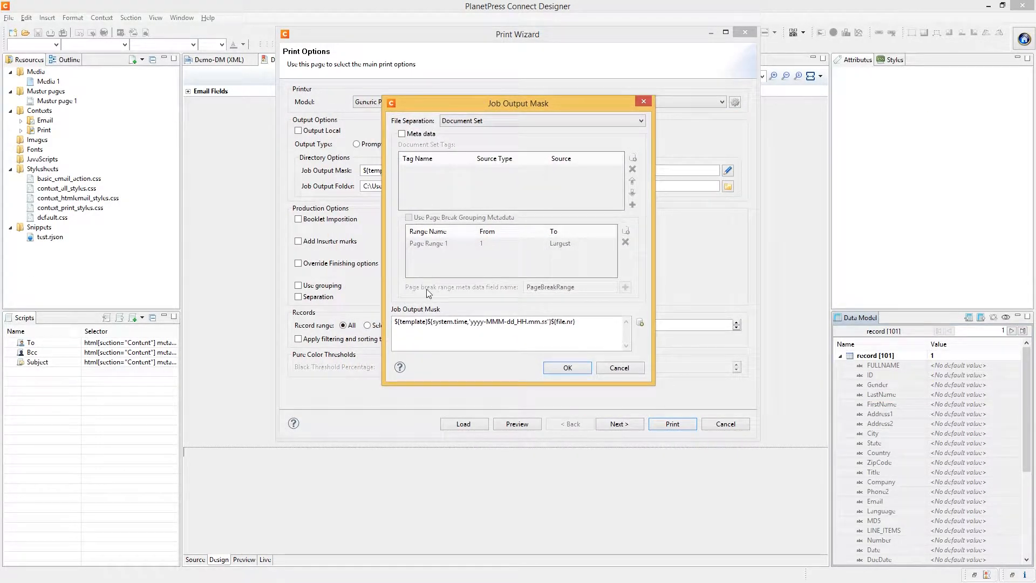
pyautogui.click(406, 135)
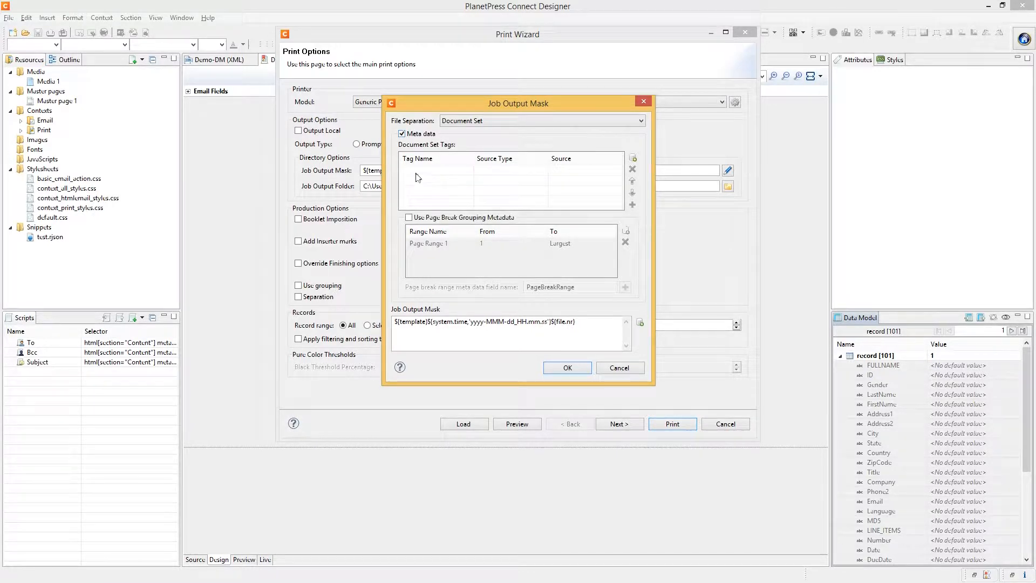
# Add Gender and ZipCode as data-field meta data tags
pyautogui.click(633, 157)
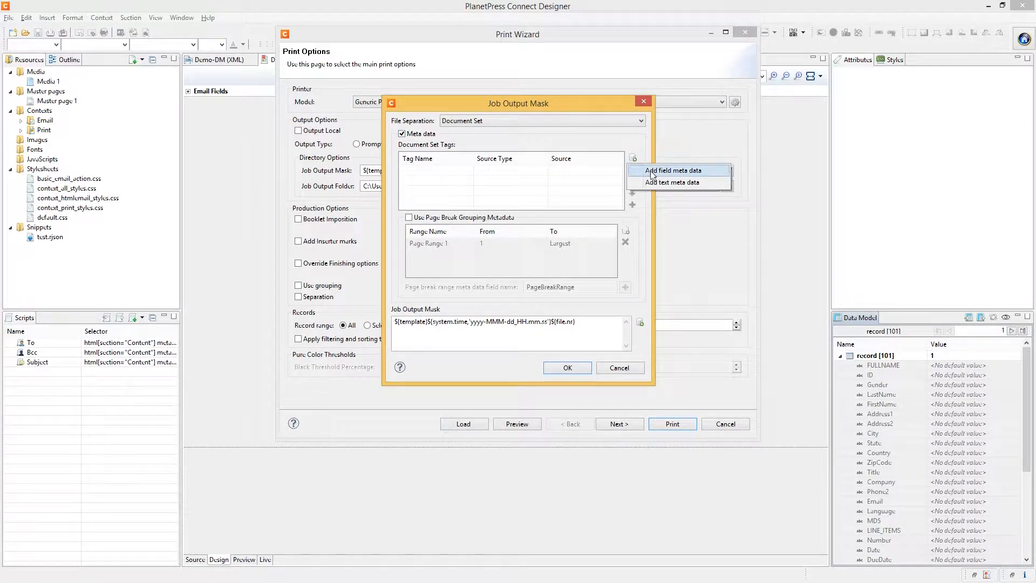
pyautogui.click(653, 172)
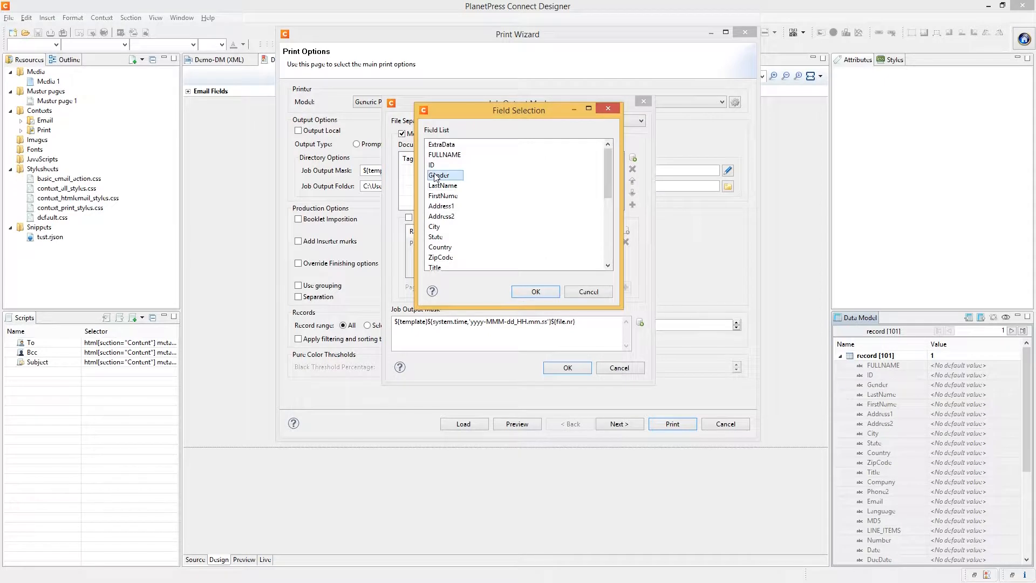
pyautogui.click(533, 290)
pyautogui.click(632, 157)
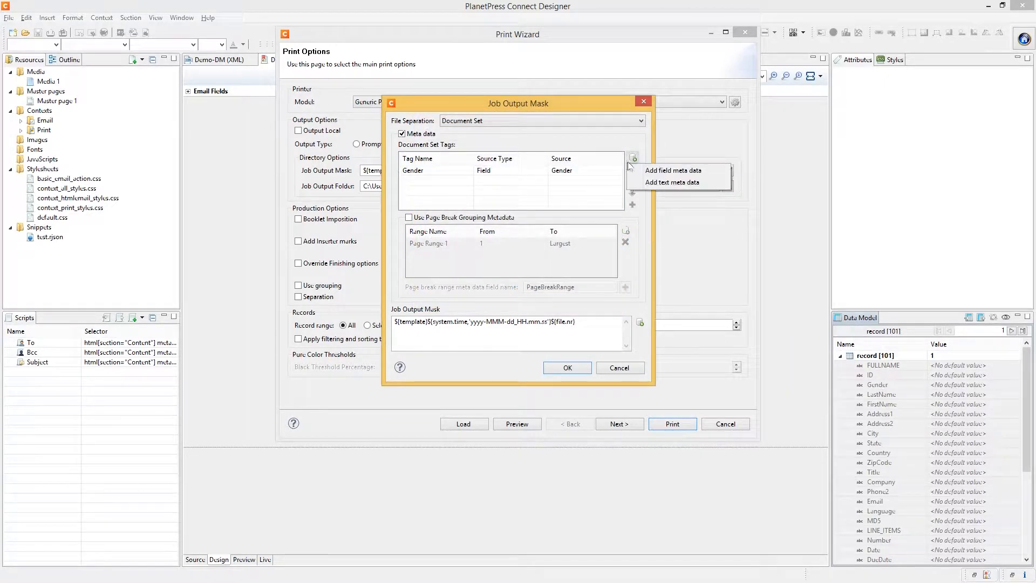
pyautogui.click(672, 170)
pyautogui.click(440, 246)
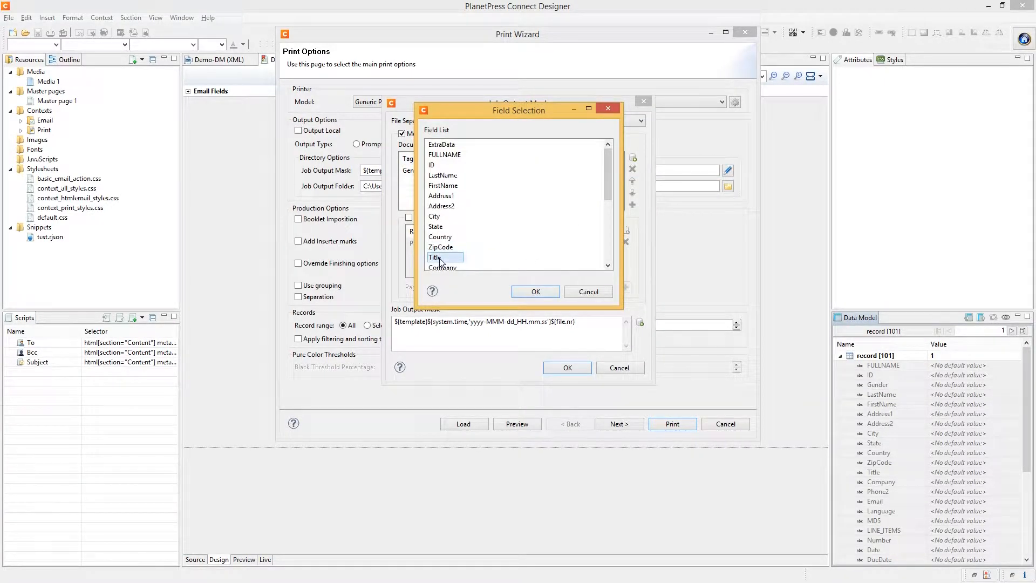
pyautogui.click(542, 290)
# Add a text meta data tag named 'asdfasdf' with value 'asdfasdfasdf'
pyautogui.click(633, 158)
pyautogui.click(674, 182)
pyautogui.click(438, 189)
pyautogui.write('asdfasdf')
pyautogui.click(489, 191)
pyautogui.write('afsdf')
pyautogui.click(575, 191)
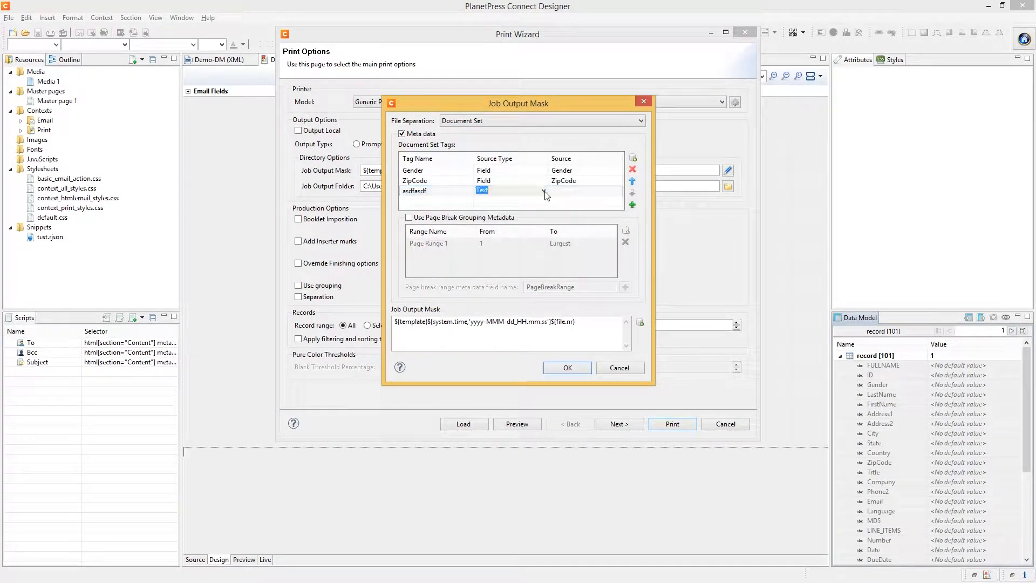
pyautogui.write('asdfasdfasdf')
pyautogui.press('Return')
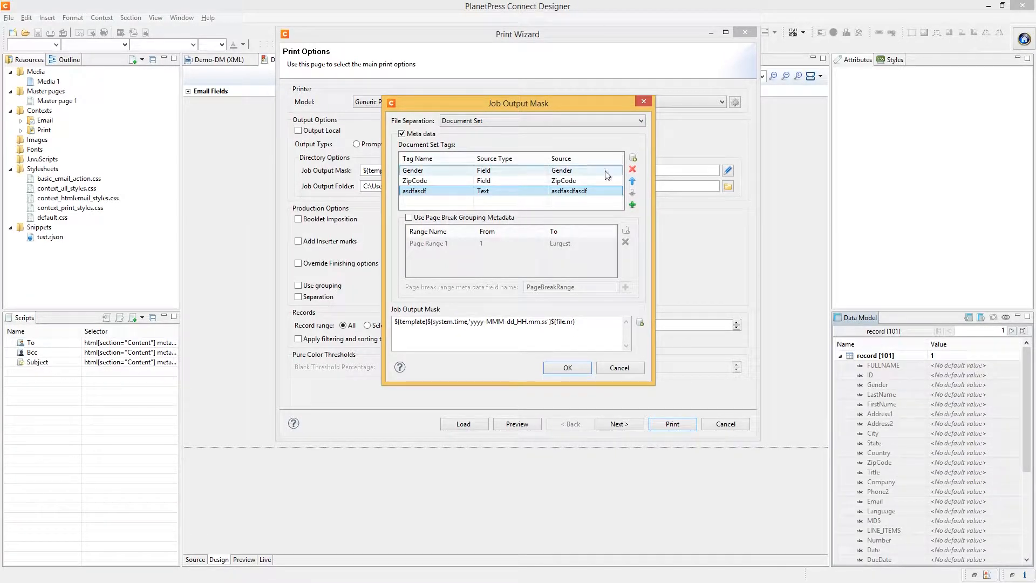
# Insert the ZipCode tag metadata into the job output mask
pyautogui.rightClick(559, 184)
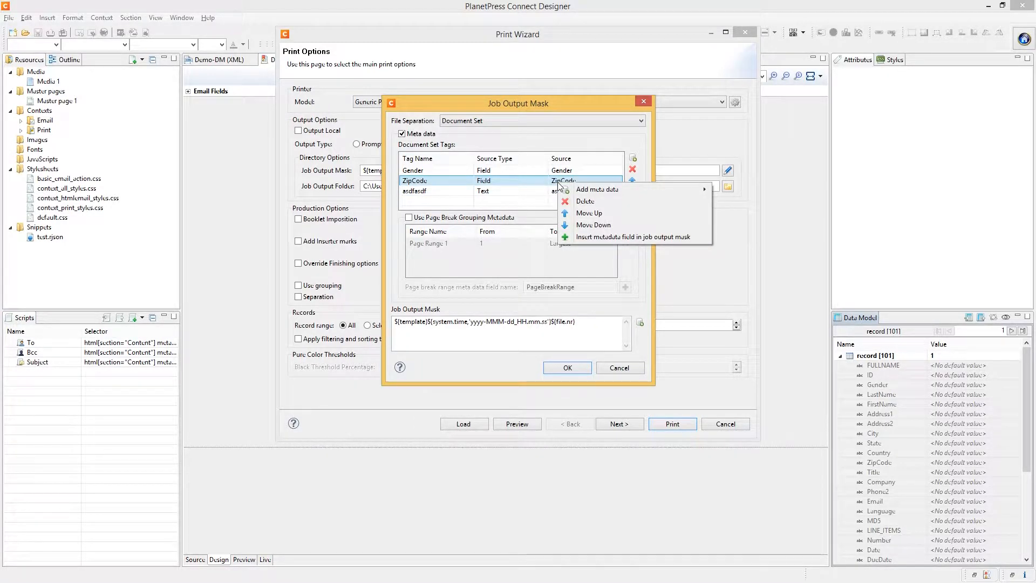
pyautogui.click(602, 237)
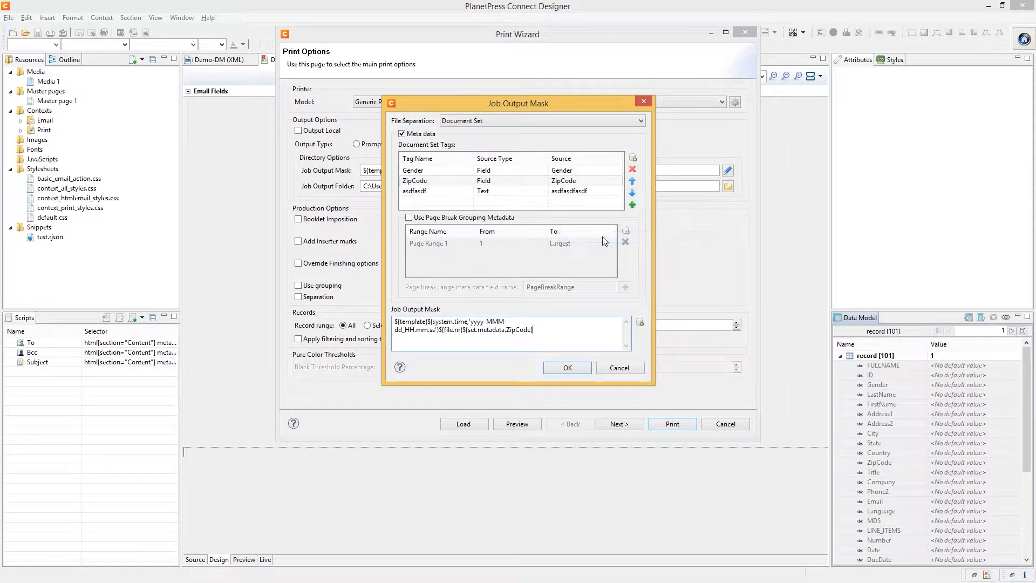
pyautogui.moveTo(533, 330); pyautogui.dragTo(463, 329)
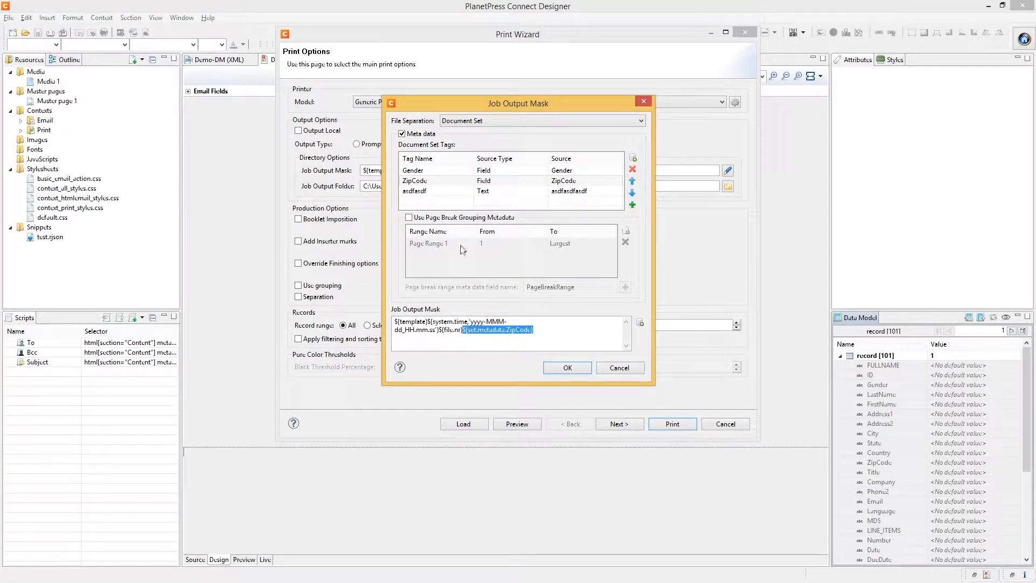
# Enable page break grouping and split document sets into page ranges 1–5 and 6–Largest
pyautogui.click(409, 218)
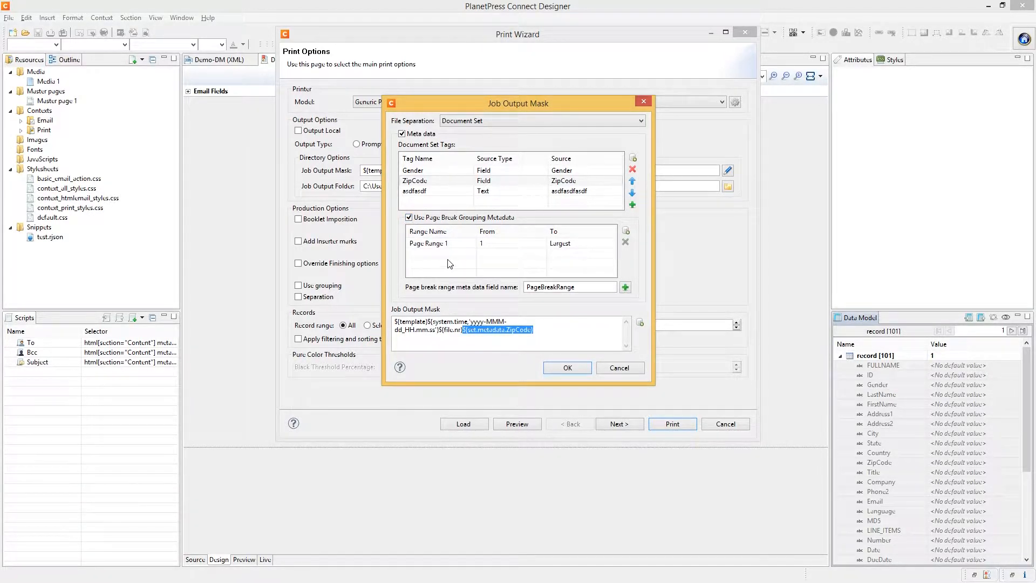
pyautogui.click(626, 230)
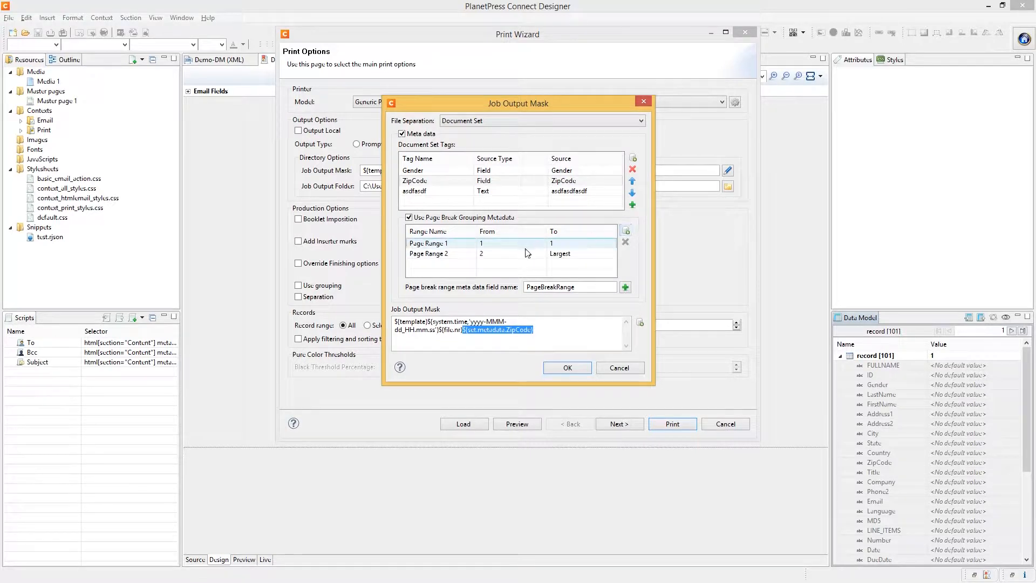
pyautogui.click(569, 243)
pyautogui.click(569, 242)
pyautogui.write('5')
pyautogui.press('Return')
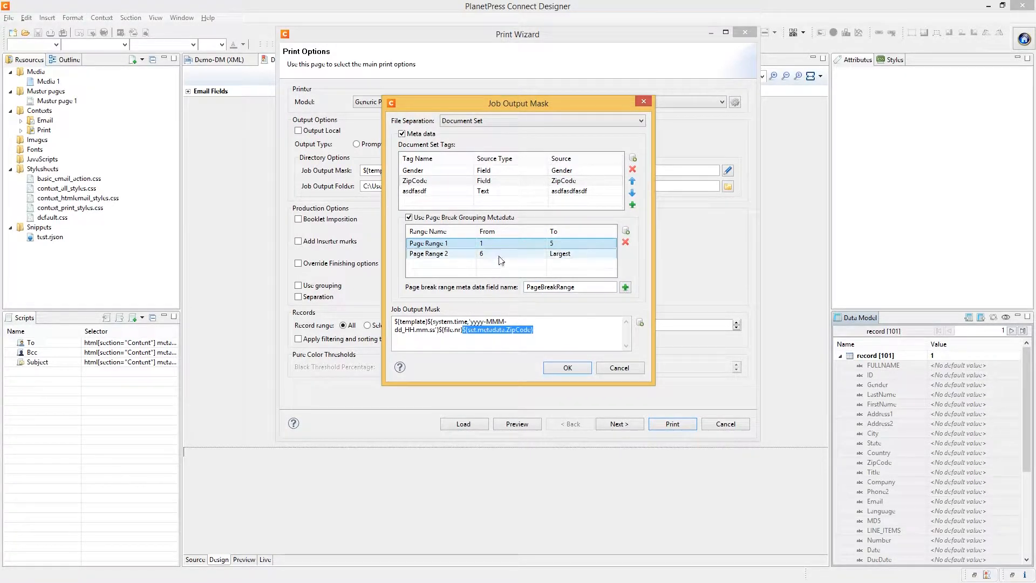
# Append ${set.metadata.PageBreakRange} to the end of the job output mask
pyautogui.click(576, 287)
pyautogui.click(555, 323)
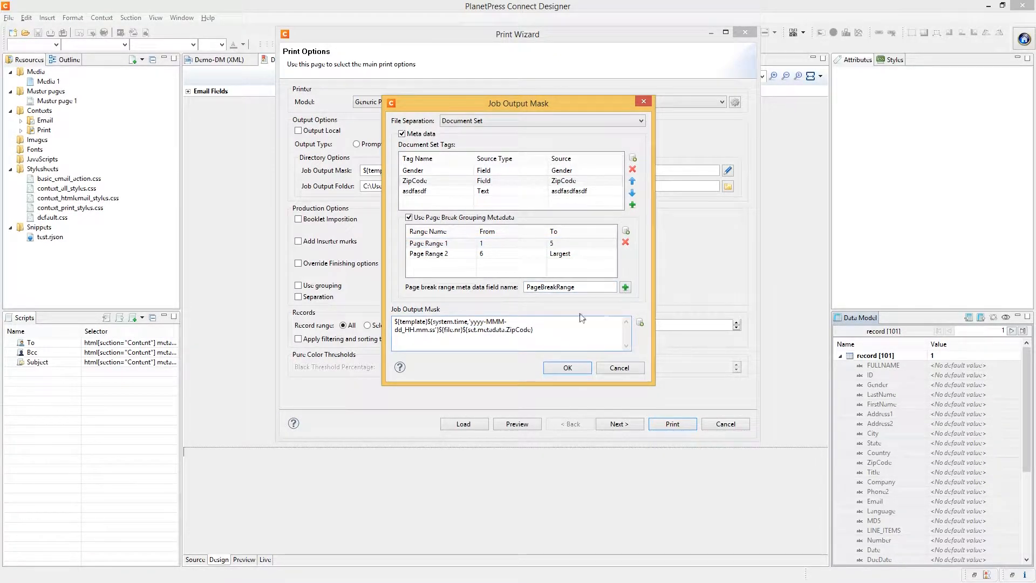
pyautogui.click(624, 286)
# Keep the edited output mask, enable Cut and Stack Imposition, and continue to Imposition Options
pyautogui.click(568, 368)
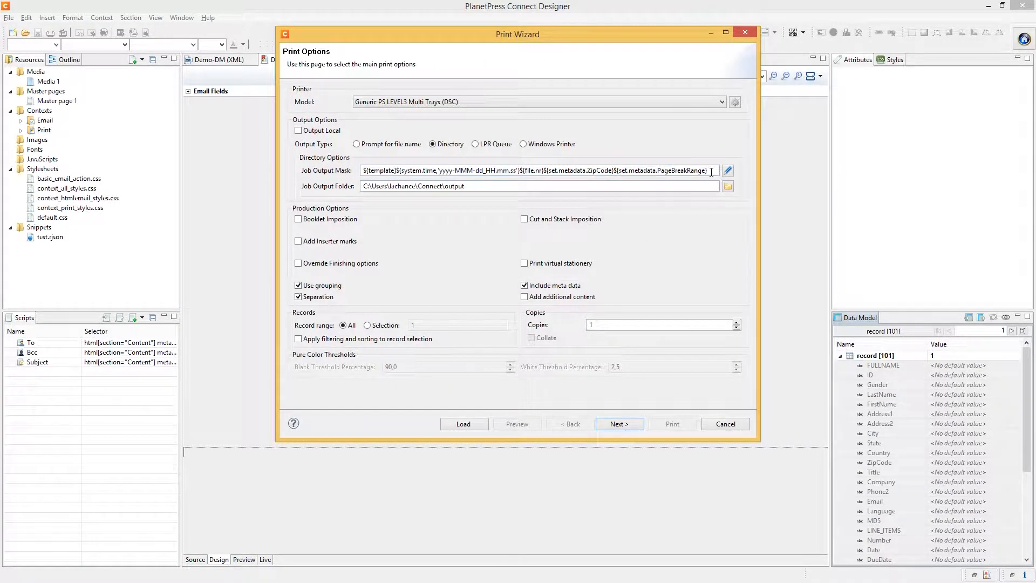
pyautogui.hotkey('ctrl', 'a')
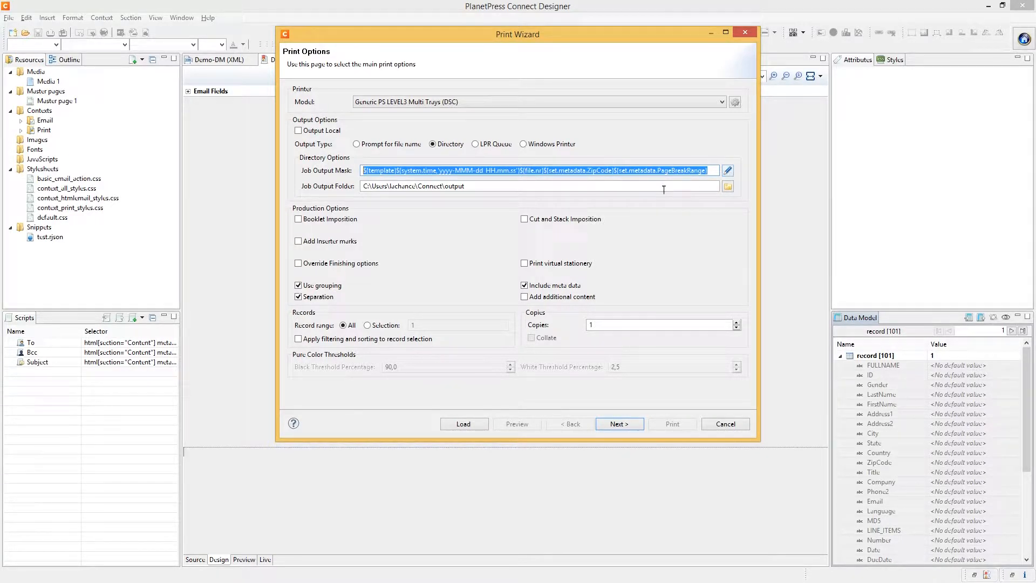
pyautogui.click(557, 220)
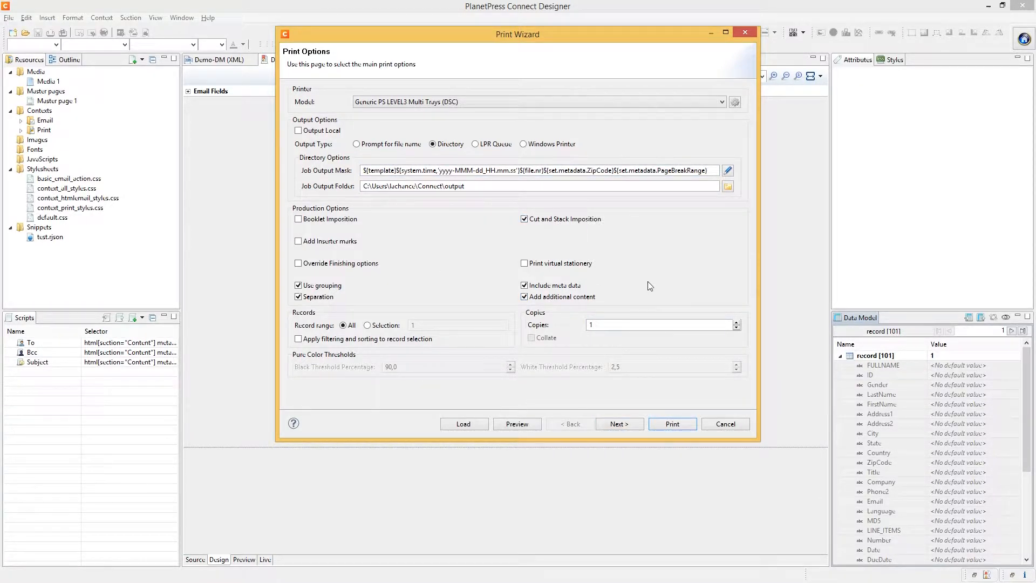
pyautogui.click(613, 427)
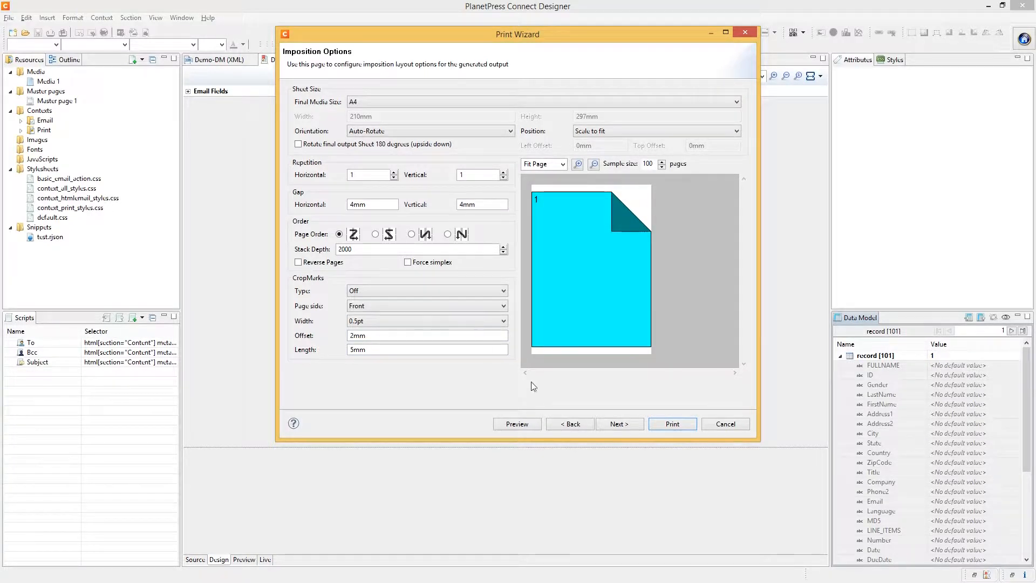
# Set imposition repetition to 2×2 and sample size to 1000
pyautogui.click(393, 172)
pyautogui.click(503, 171)
pyautogui.click(503, 171)
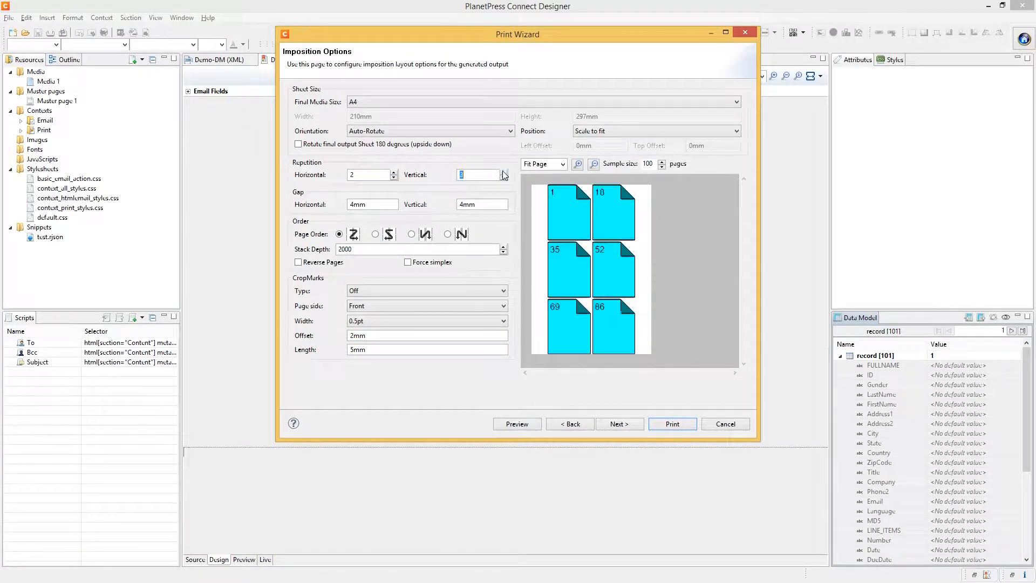
pyautogui.click(393, 172)
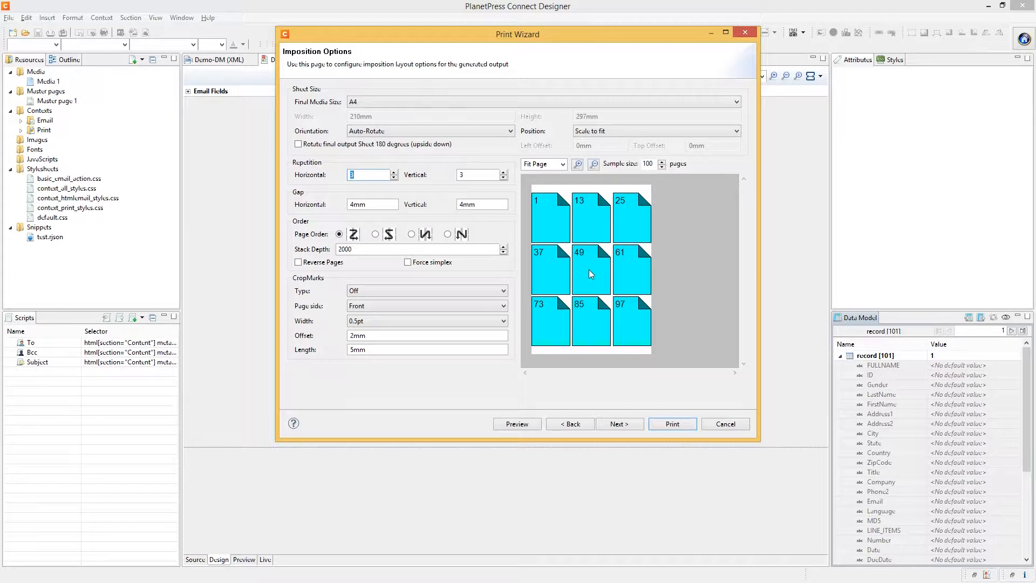
pyautogui.click(502, 177)
pyautogui.click(393, 177)
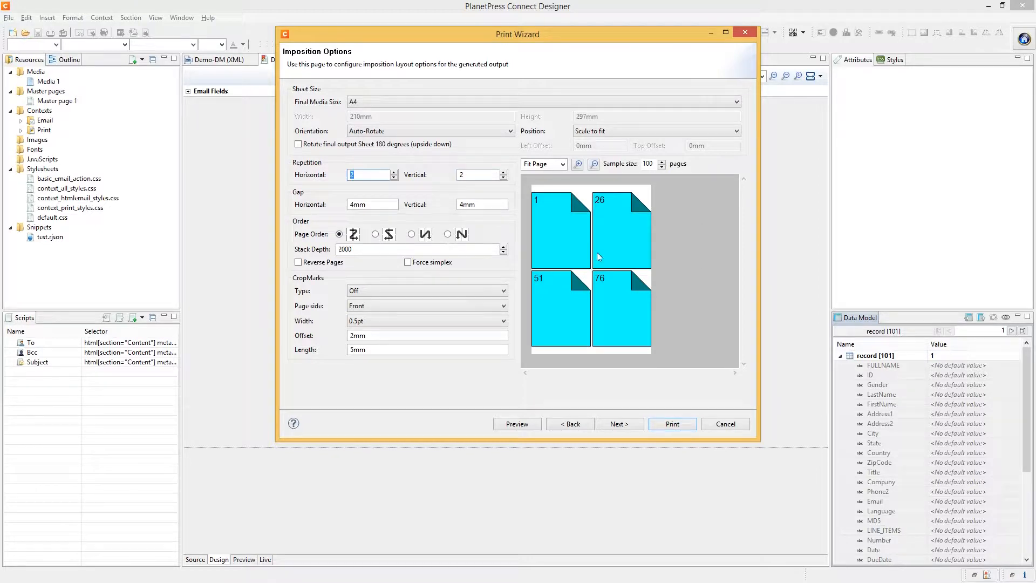
pyautogui.doubleClick(651, 165)
pyautogui.write('1000')
# Add Standard crop marks on both sides, 1pt wide, 10mm long with 5mm offset
pyautogui.click(416, 293)
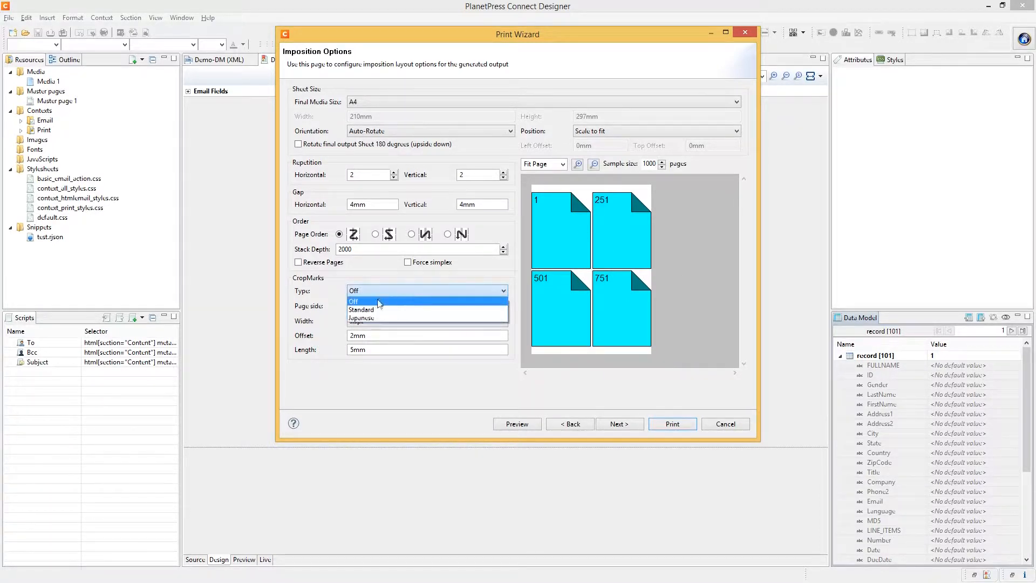
pyautogui.click(377, 309)
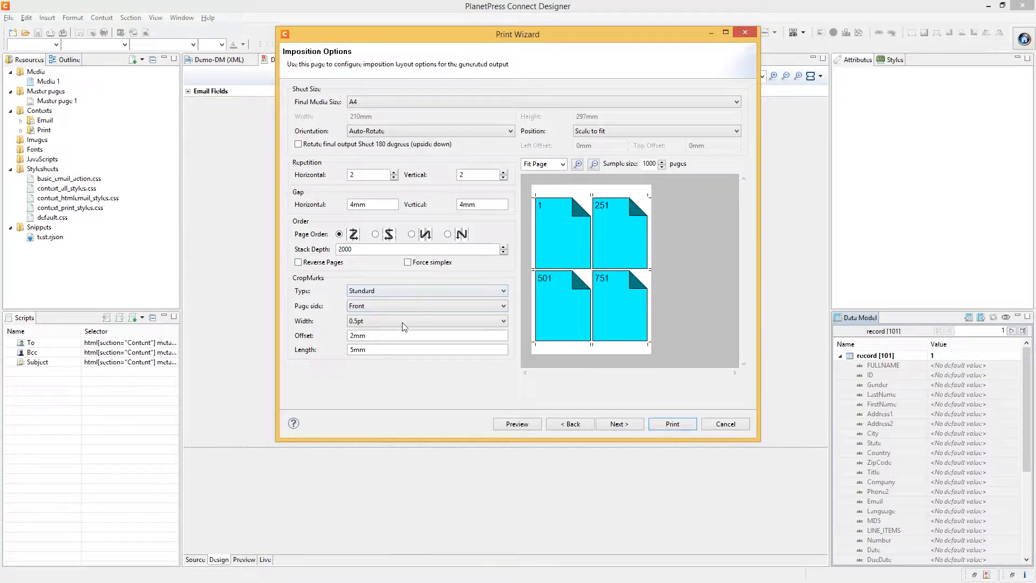
pyautogui.click(373, 305)
pyautogui.click(364, 323)
pyautogui.click(370, 306)
pyautogui.click(363, 332)
pyautogui.click(363, 321)
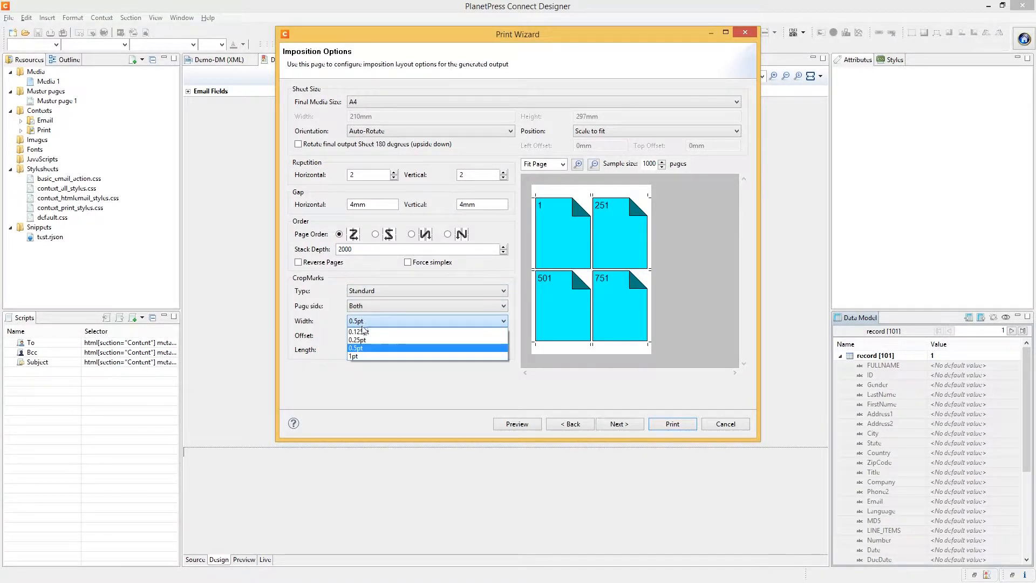
pyautogui.click(357, 356)
pyautogui.moveTo(374, 337)
pyautogui.mouseDown()
pyautogui.moveTo(349, 337)
pyautogui.moveTo(359, 349)
pyautogui.mouseUp()
pyautogui.press('BackSpace')
pyautogui.write('10mm')
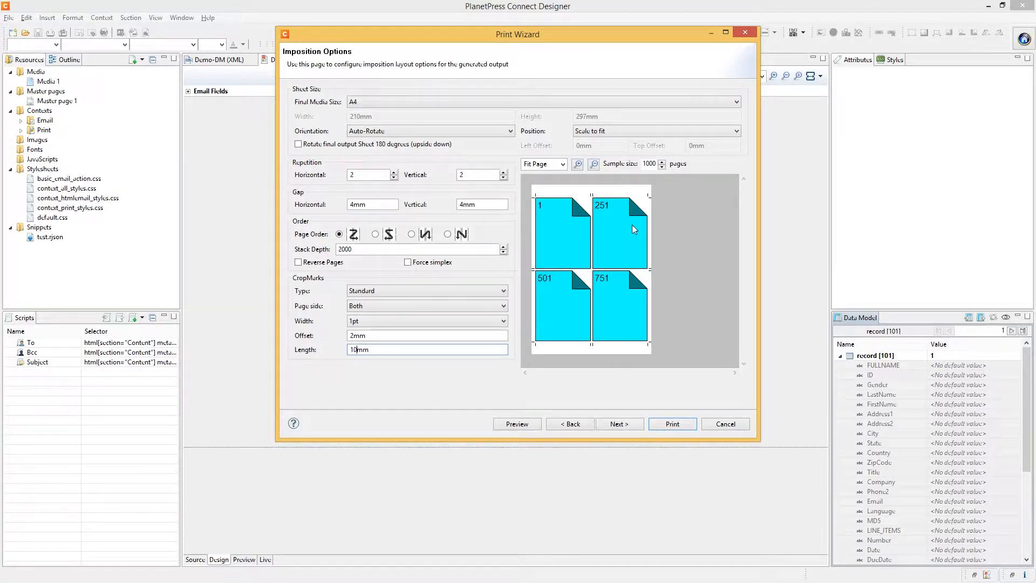
pyautogui.click(386, 336)
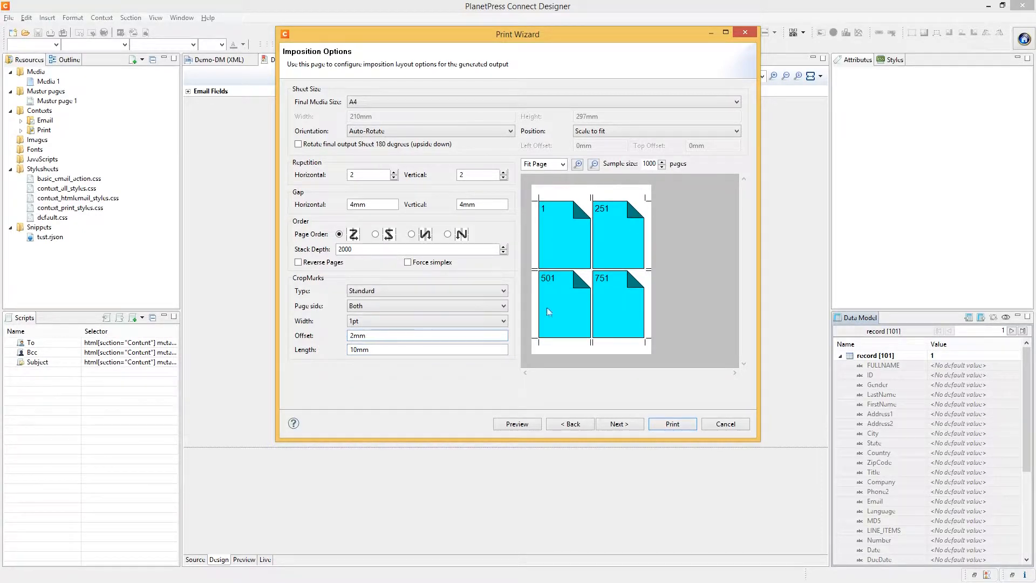
pyautogui.moveTo(350, 335); pyautogui.dragTo(354, 335)
pyautogui.press('Tab')
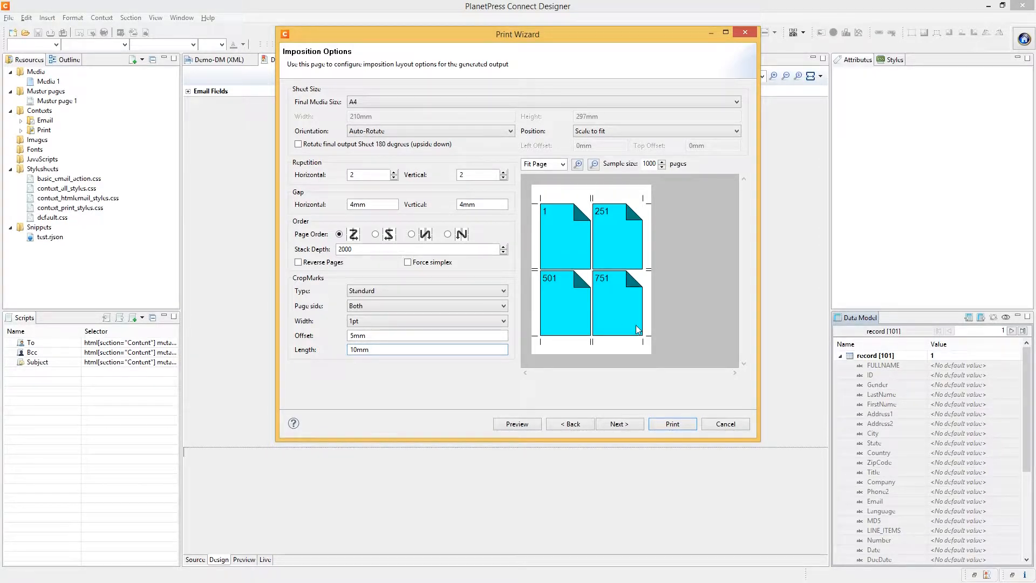
# Use column-first page order with a stack depth of 25
pyautogui.click(374, 234)
pyautogui.click(411, 234)
pyautogui.doubleClick(380, 249)
pyautogui.write('50')
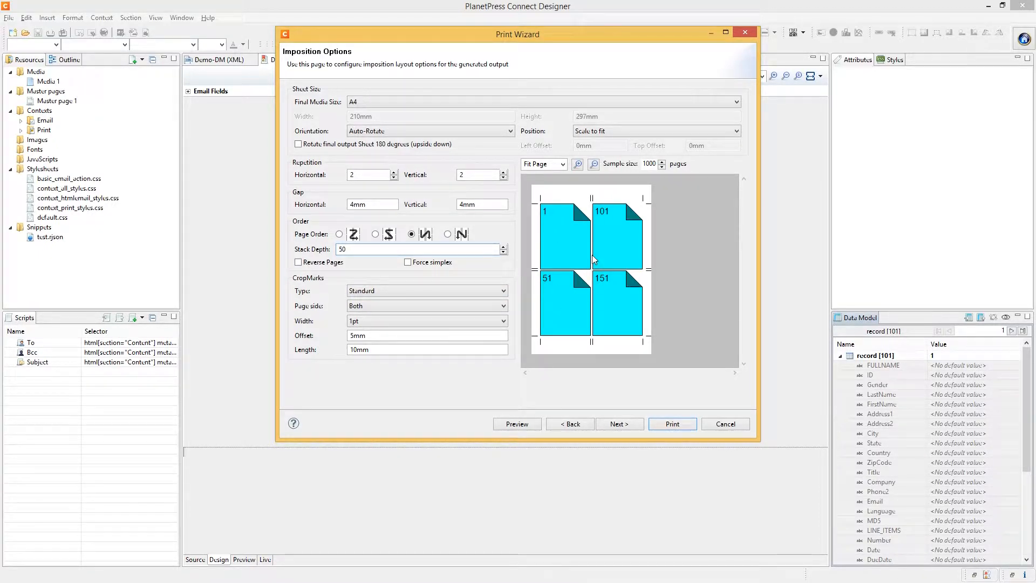
pyautogui.hotkey('ctrl', 'a')
pyautogui.write('25')
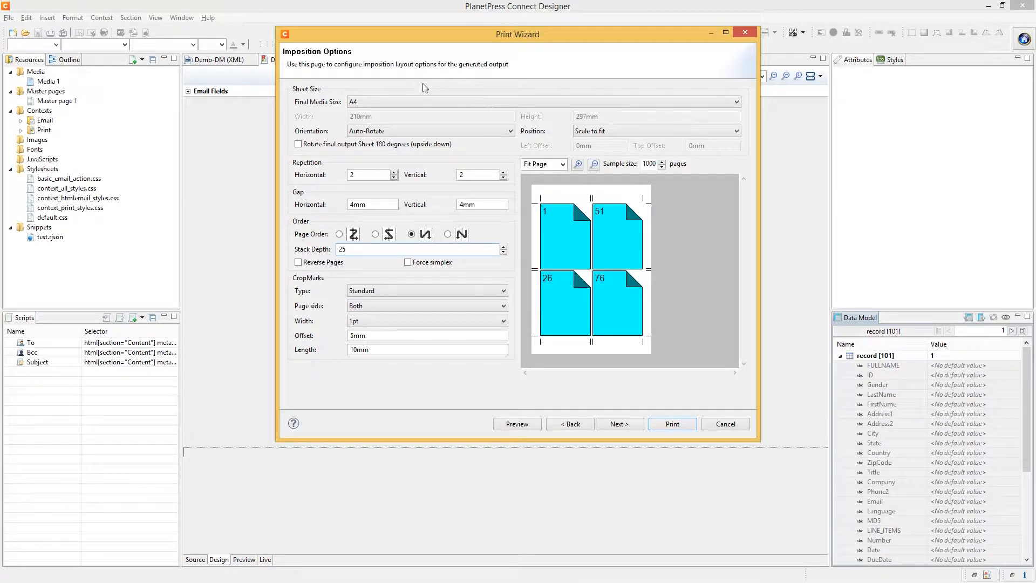
# Set the final media size to B5 and continue to Grouping Options
pyautogui.click(425, 102)
pyautogui.click(391, 169)
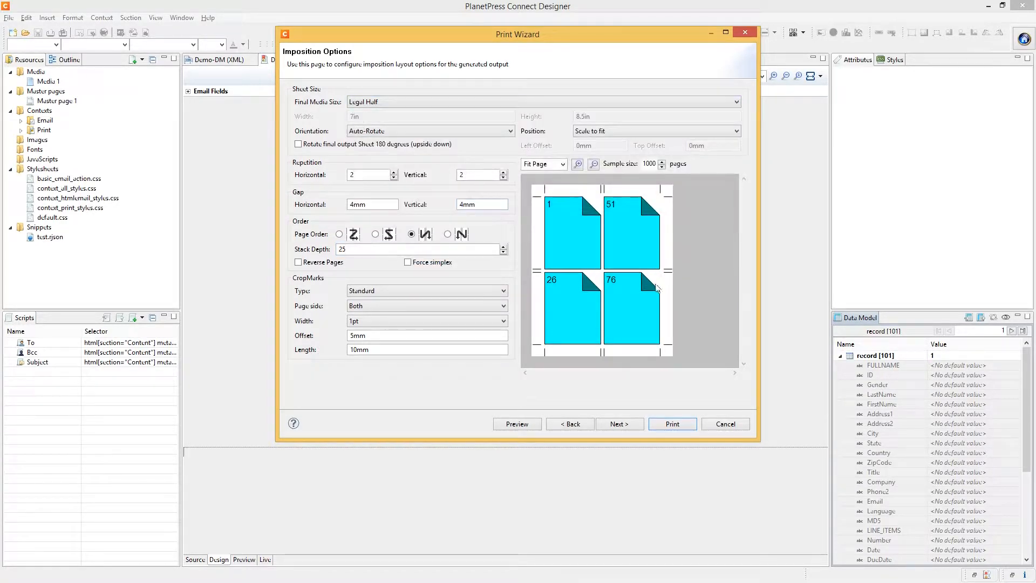
pyautogui.click(418, 104)
pyautogui.click(384, 238)
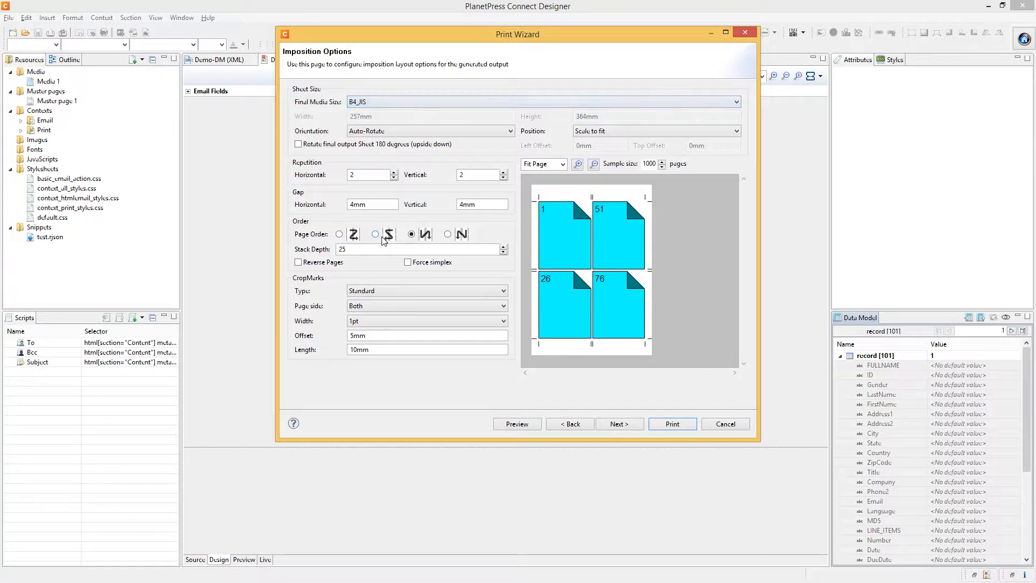
pyautogui.click(367, 103)
pyautogui.click(603, 220)
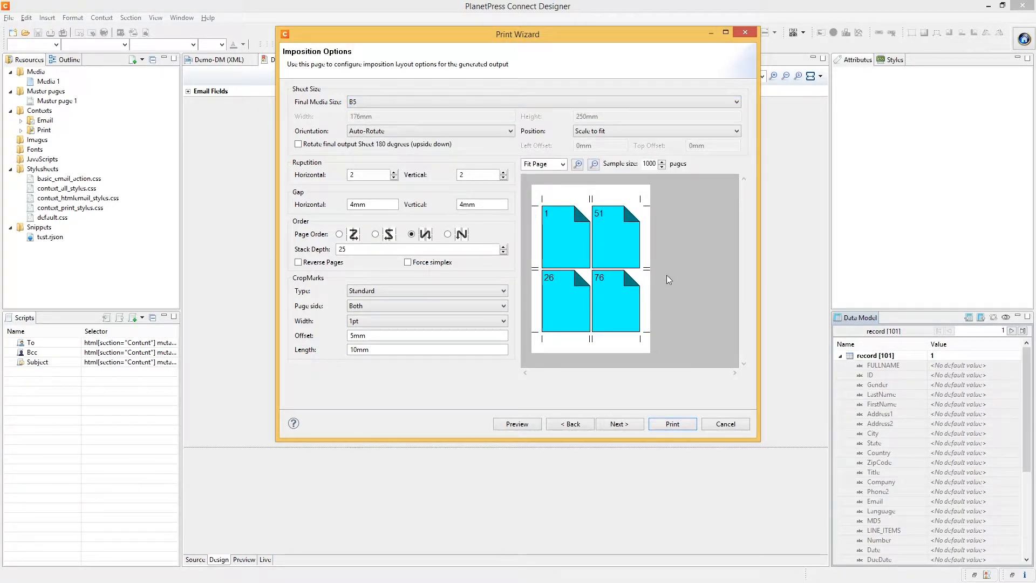
pyautogui.click(628, 424)
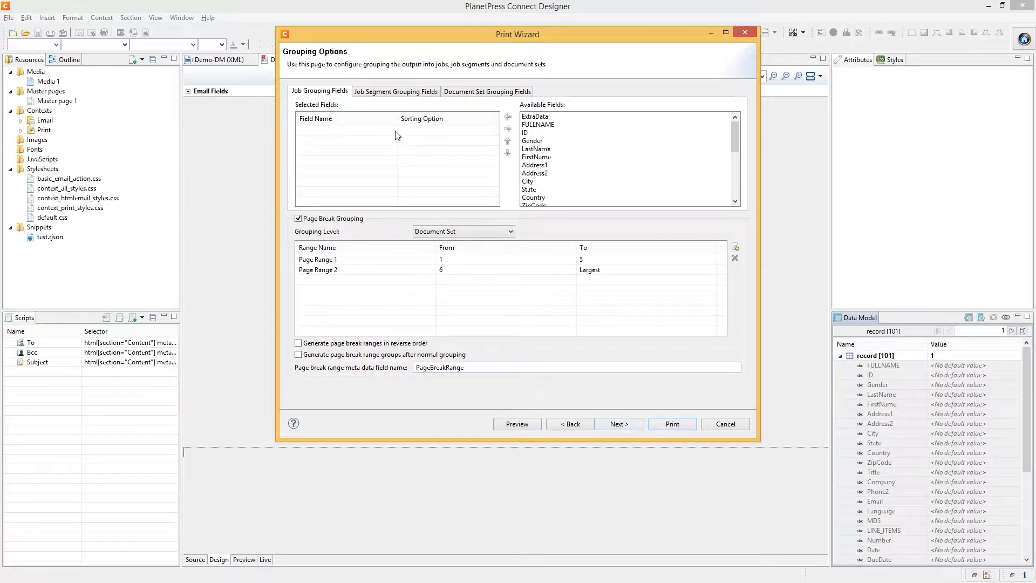
# Add ID as the document-set grouping field, leaving its sorting Unsorted
pyautogui.click(473, 93)
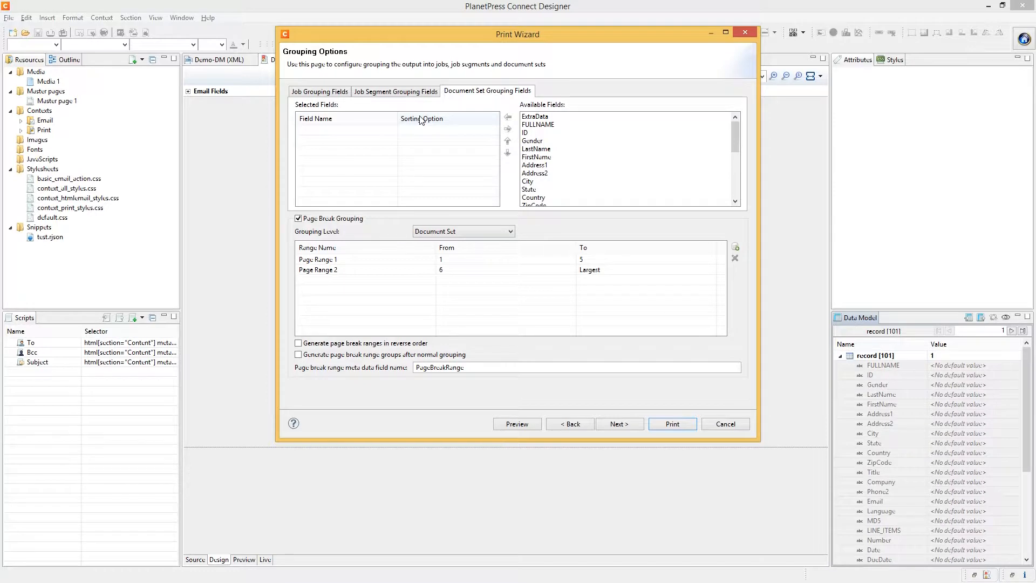
pyautogui.click(543, 132)
pyautogui.click(507, 116)
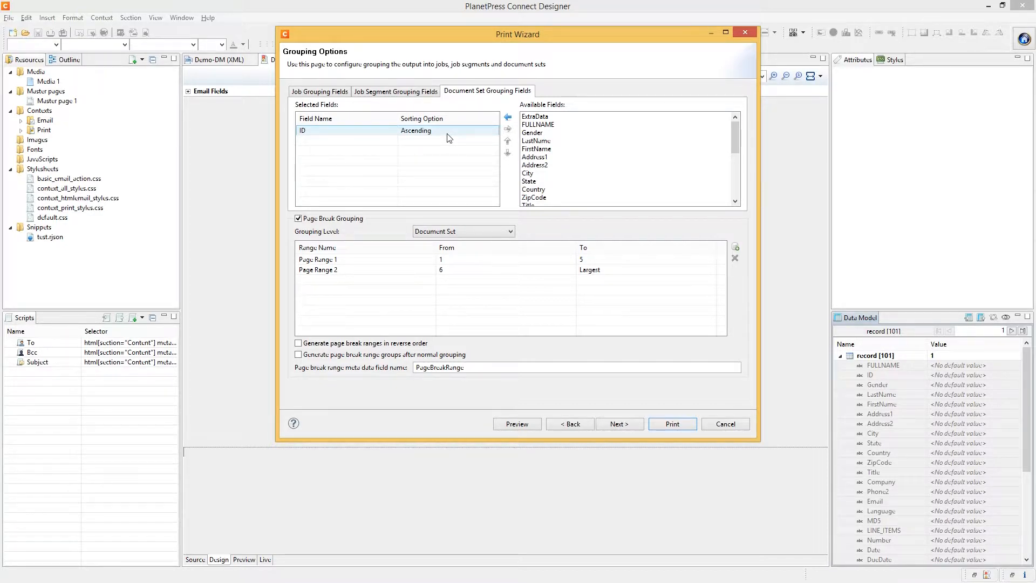
pyautogui.click(448, 135)
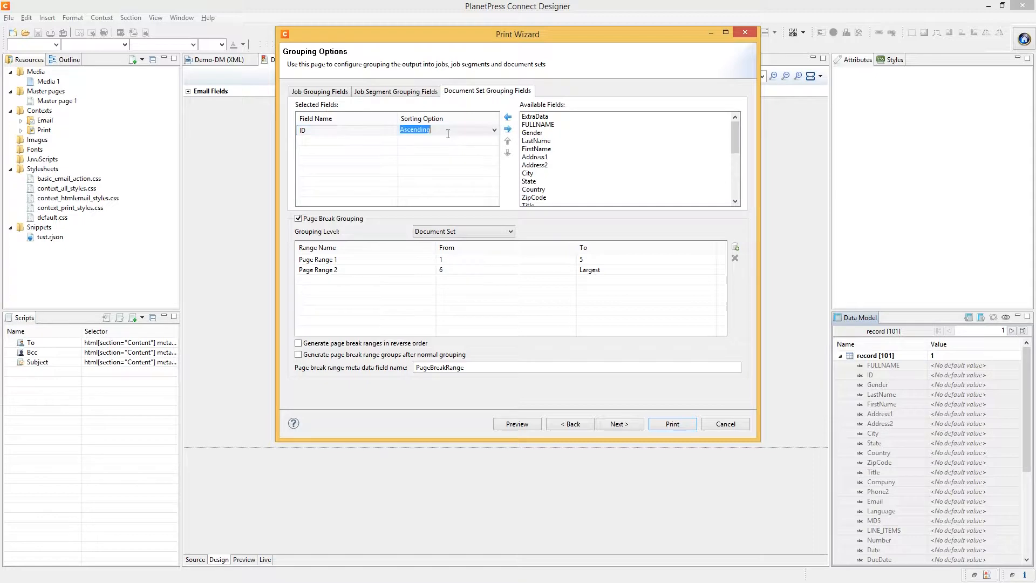
pyautogui.click(456, 133)
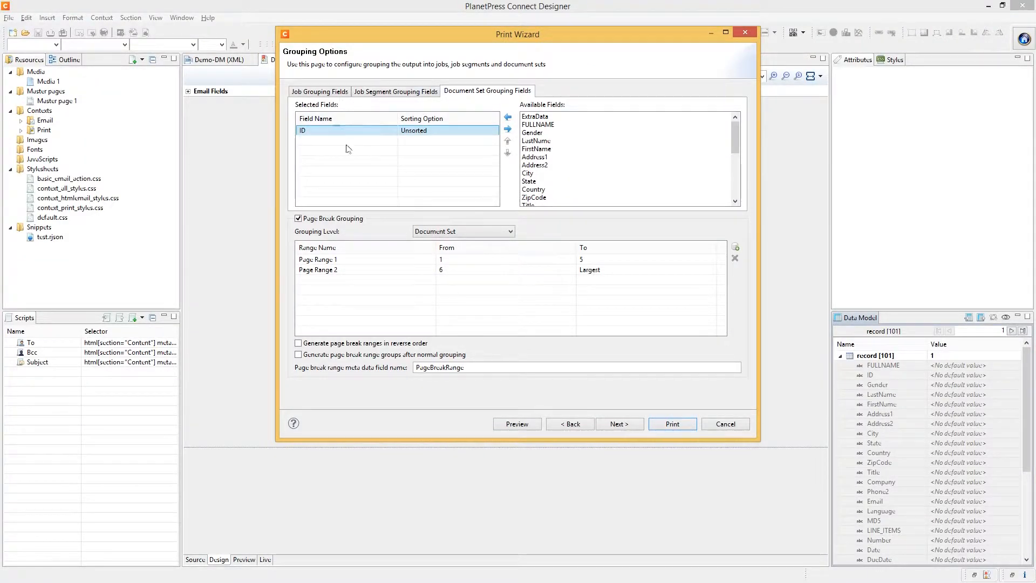
# Change the ID grouping's sorting option to Descending
pyautogui.click(423, 131)
pyautogui.click(422, 131)
pyautogui.click(422, 138)
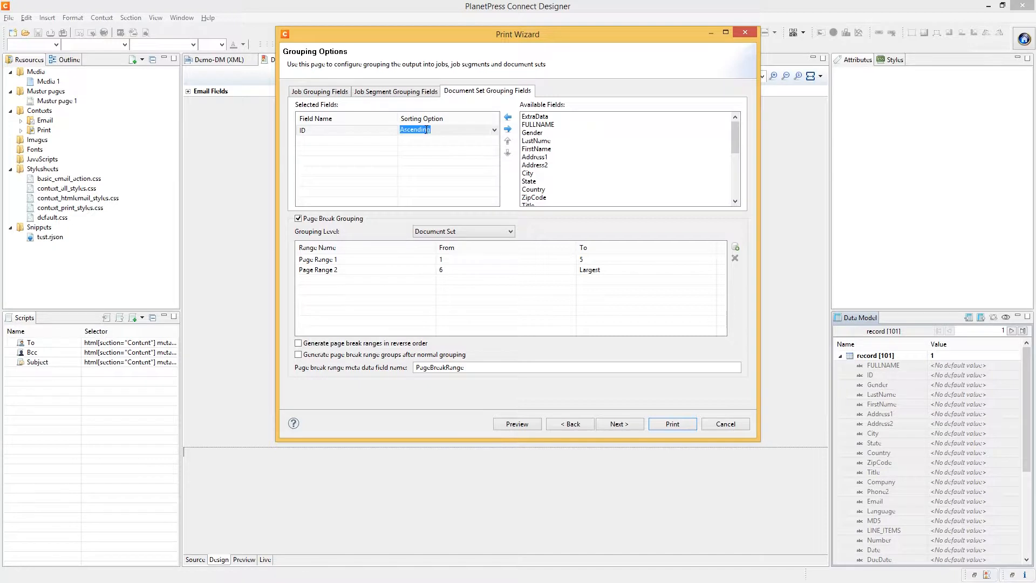
pyautogui.click(426, 129)
pyautogui.click(426, 148)
pyautogui.click(426, 131)
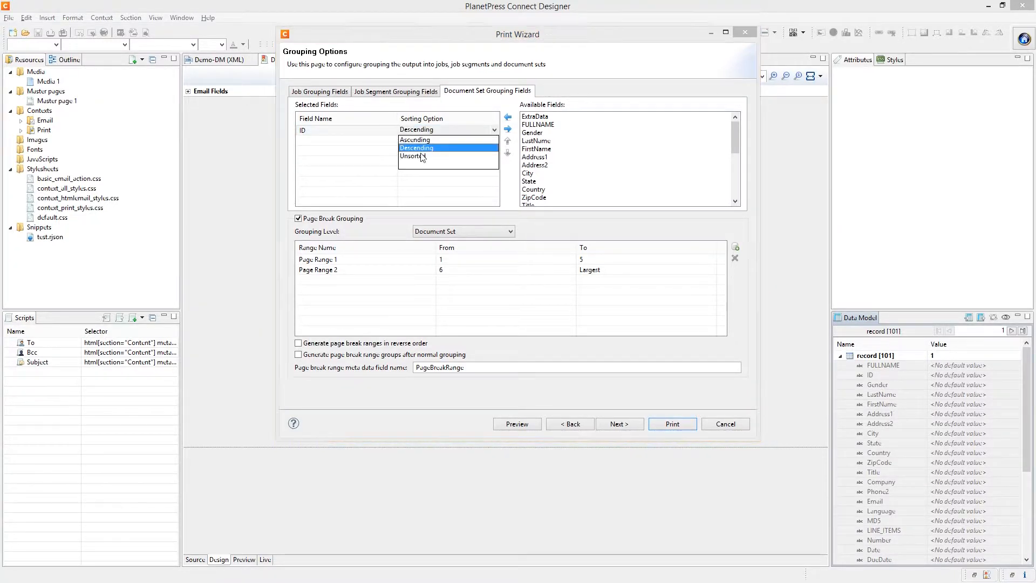
pyautogui.click(423, 157)
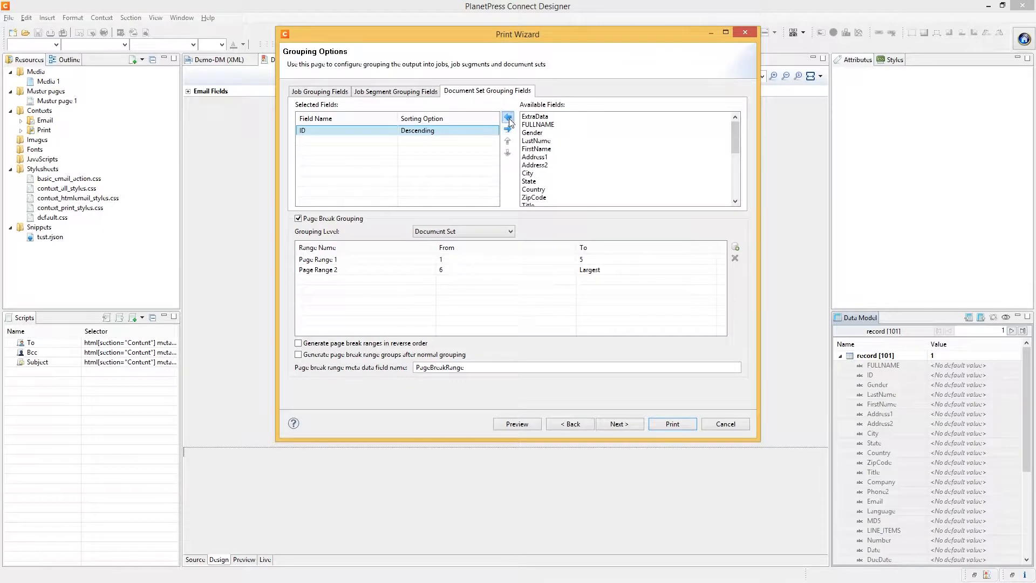
# Add FULLNAME as a grouping field, remove it again, and continue to Printer Settings
pyautogui.click(538, 124)
pyautogui.click(508, 117)
pyautogui.click(452, 139)
pyautogui.doubleClick(452, 139)
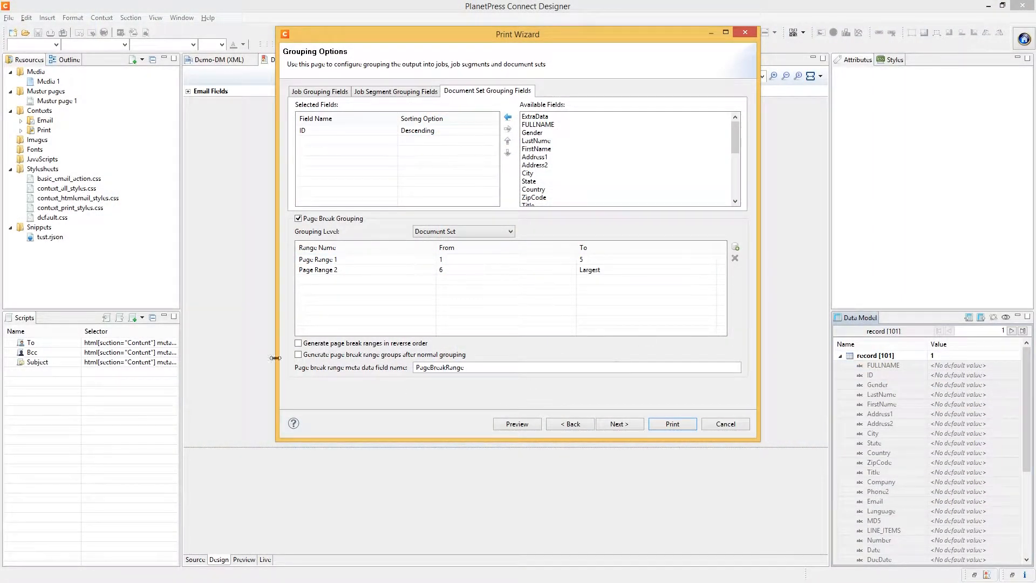
pyautogui.click(617, 424)
# Advance to Printer Settings and map media by Tray, assigning trays 1 through 4
pyautogui.click(616, 424)
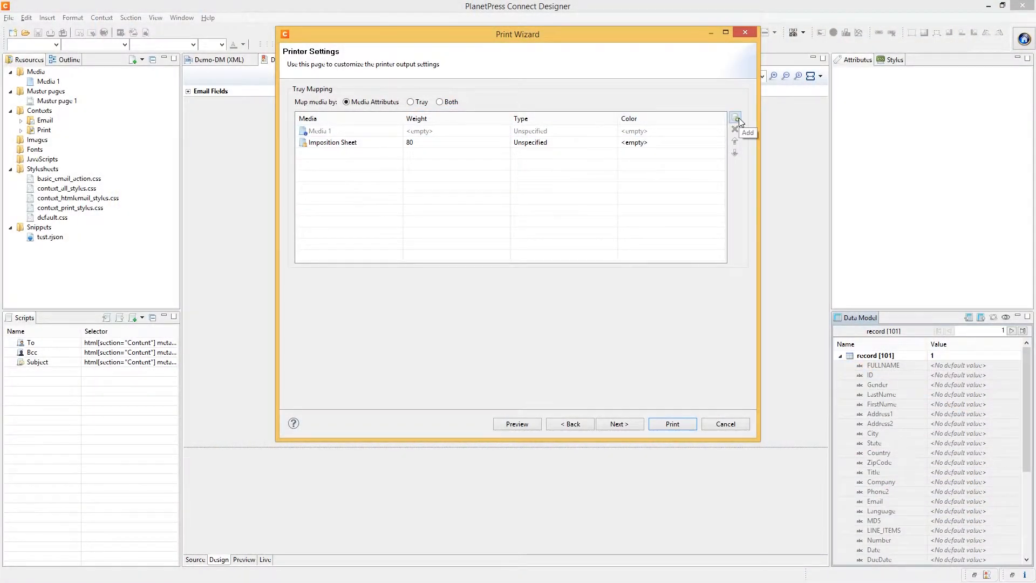
pyautogui.click(410, 102)
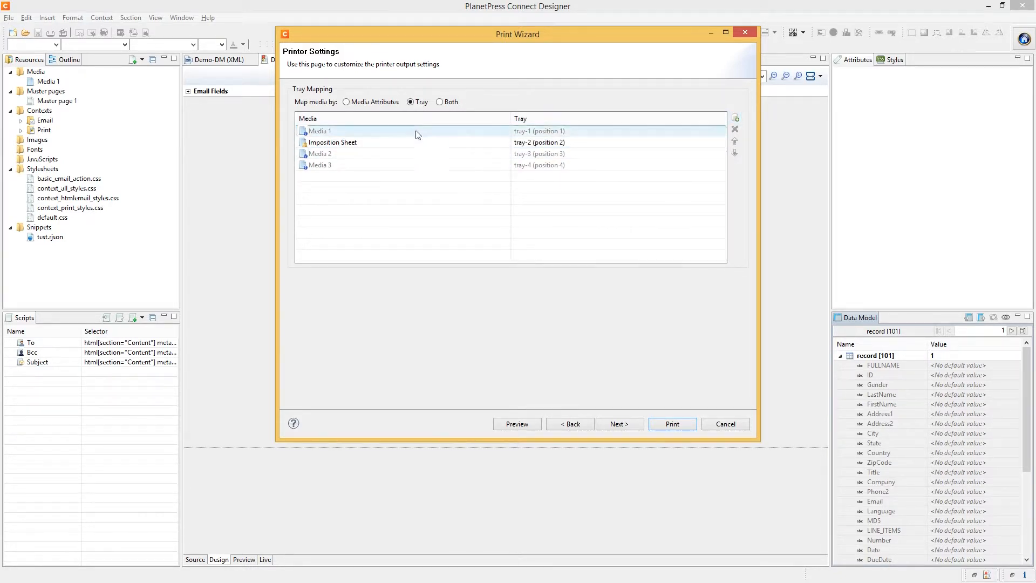
# Map media by Both, keeping Media 3 on tray-4 with no colour, then review the Imposition Sheet
pyautogui.click(453, 241)
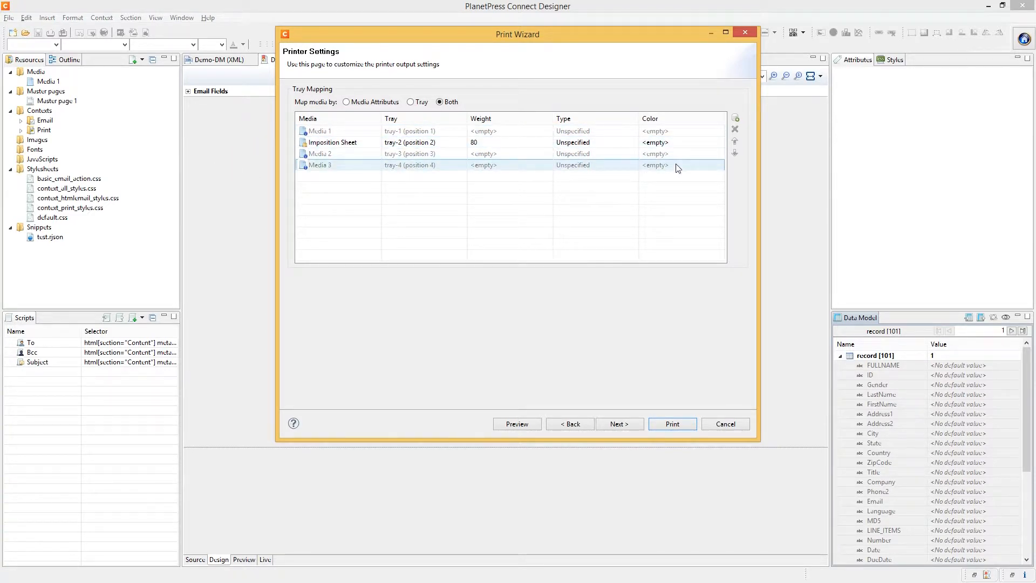
pyautogui.click(622, 210)
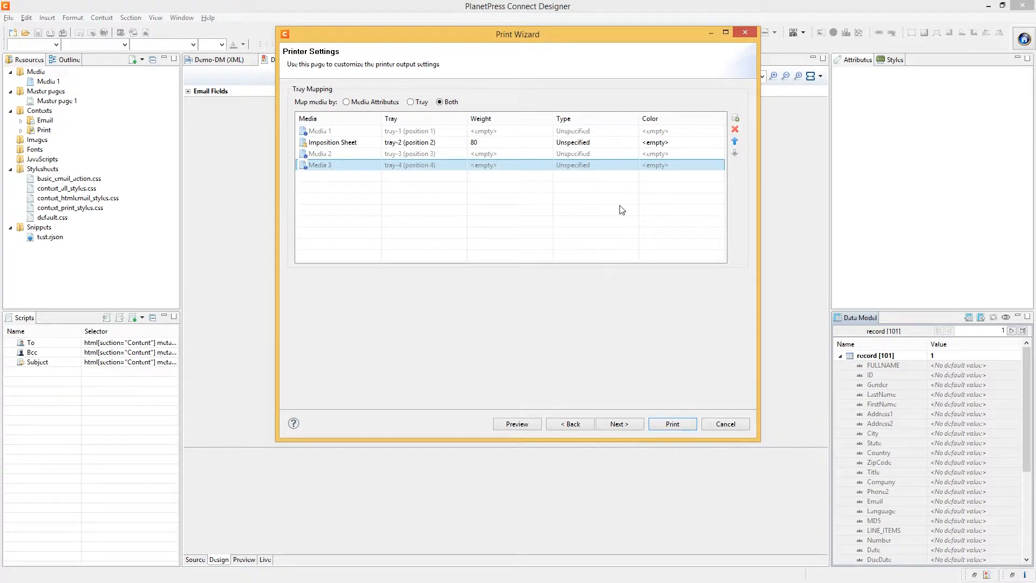
pyautogui.click(306, 143)
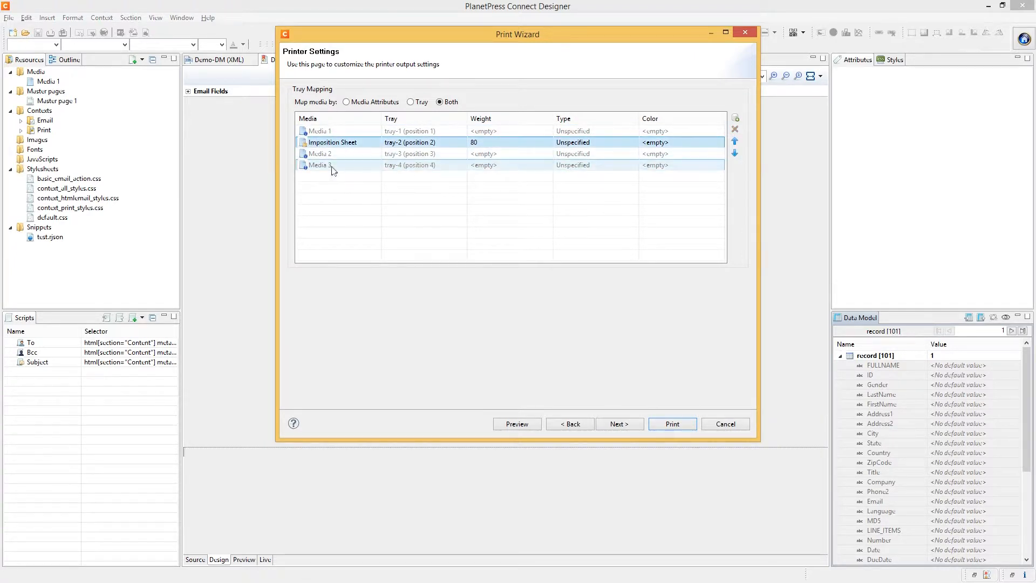
pyautogui.click(561, 425)
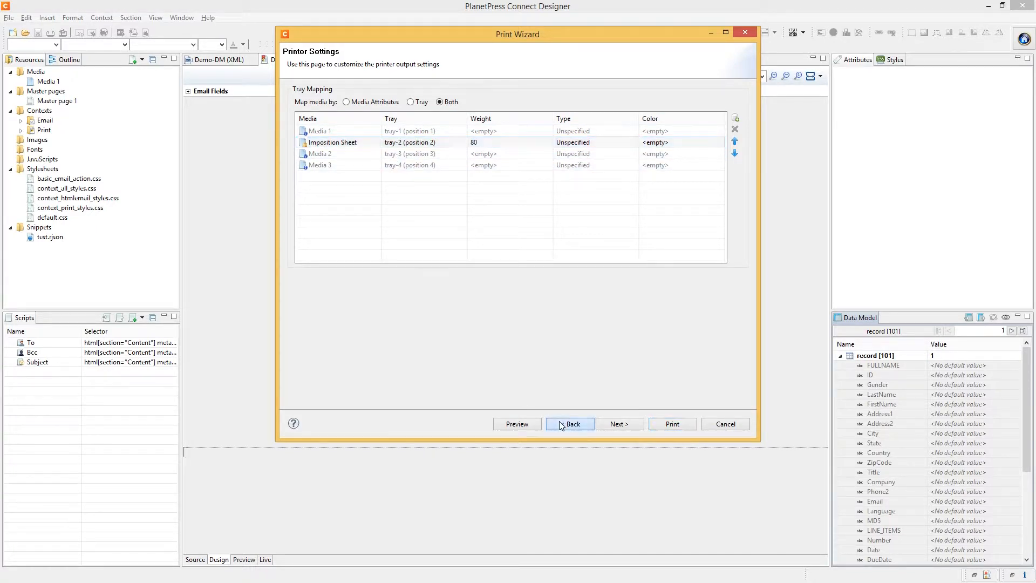
# Return to Print Options and come back to Printer Settings, reviewing the Media 1–3 entries
pyautogui.click(561, 425)
pyautogui.click(561, 425)
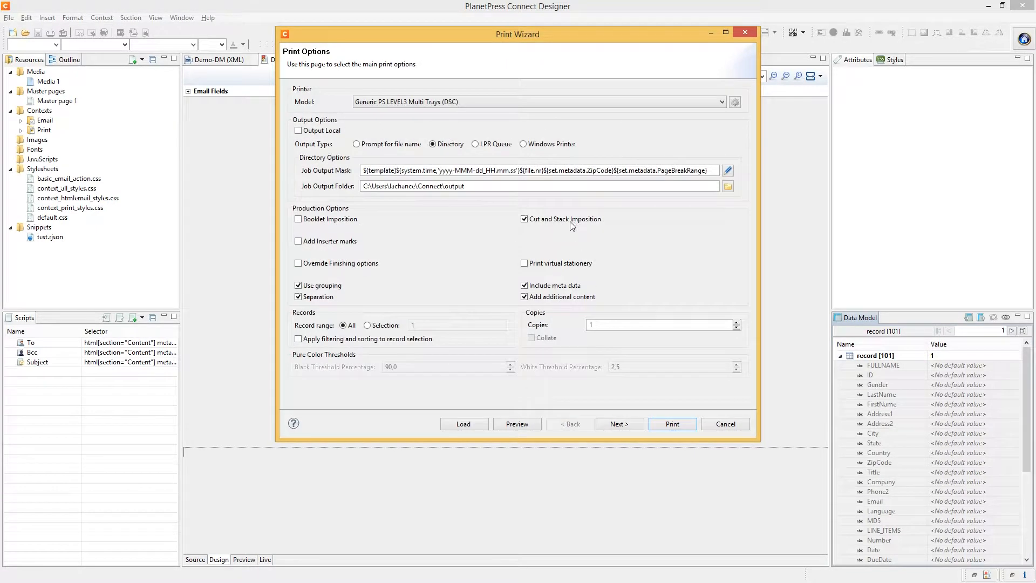
pyautogui.click(618, 425)
pyautogui.click(619, 424)
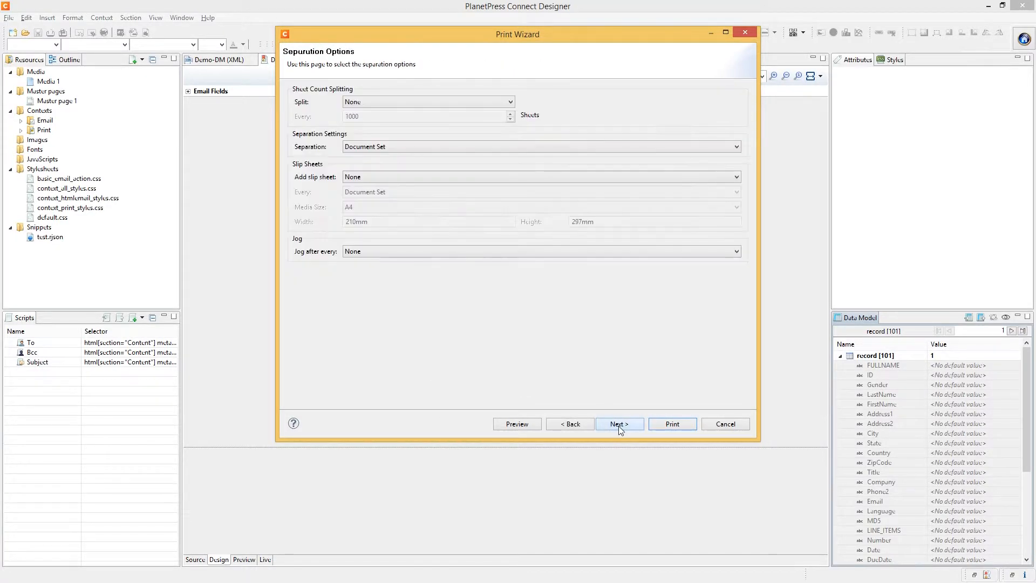
pyautogui.click(618, 425)
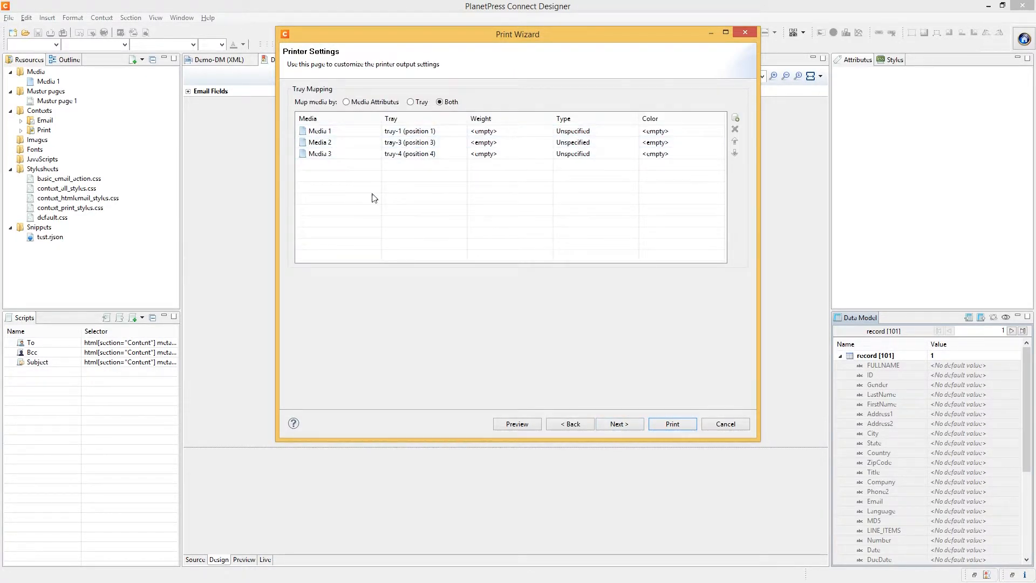
pyautogui.click(337, 133)
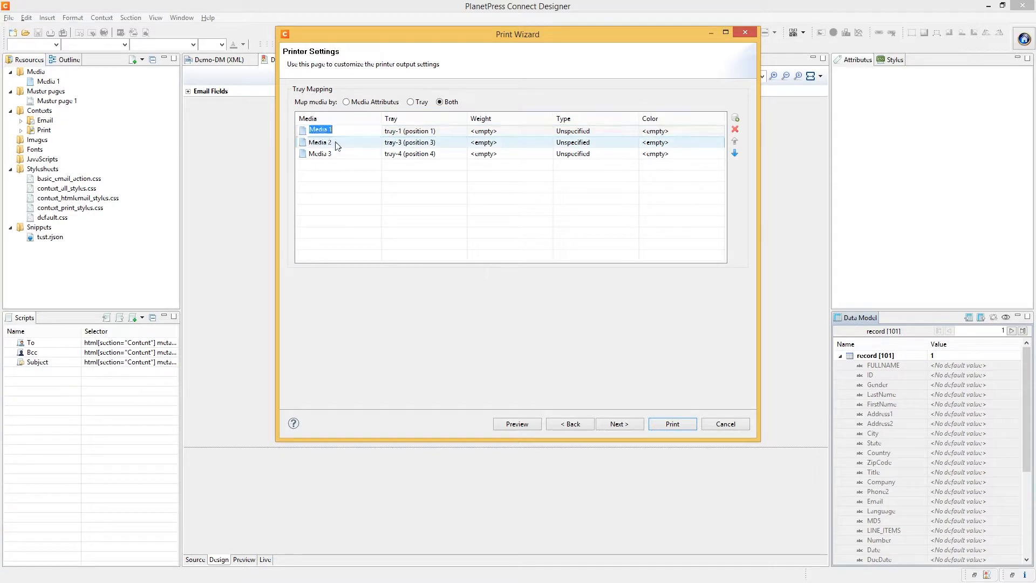
pyautogui.click(335, 143)
pyautogui.click(335, 153)
pyautogui.click(335, 201)
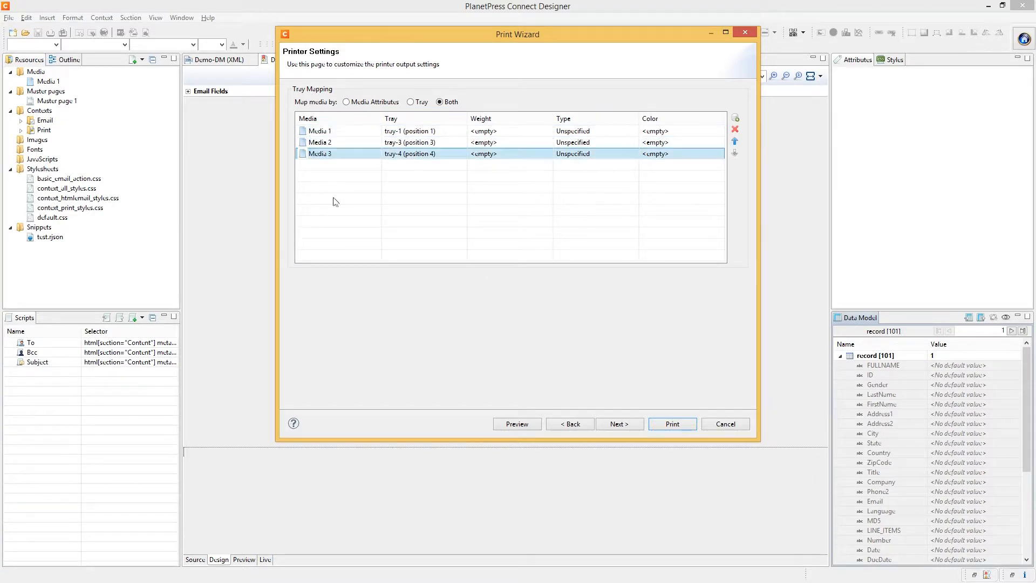
# Give Media 1 a weight of 100 and keep it on tray-1
pyautogui.click(421, 131)
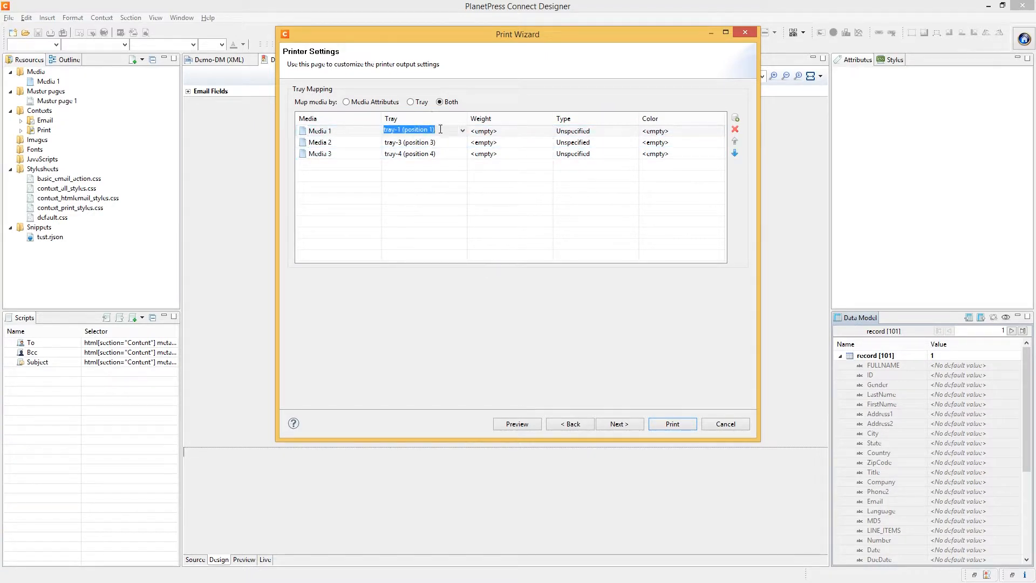
pyautogui.click(488, 130)
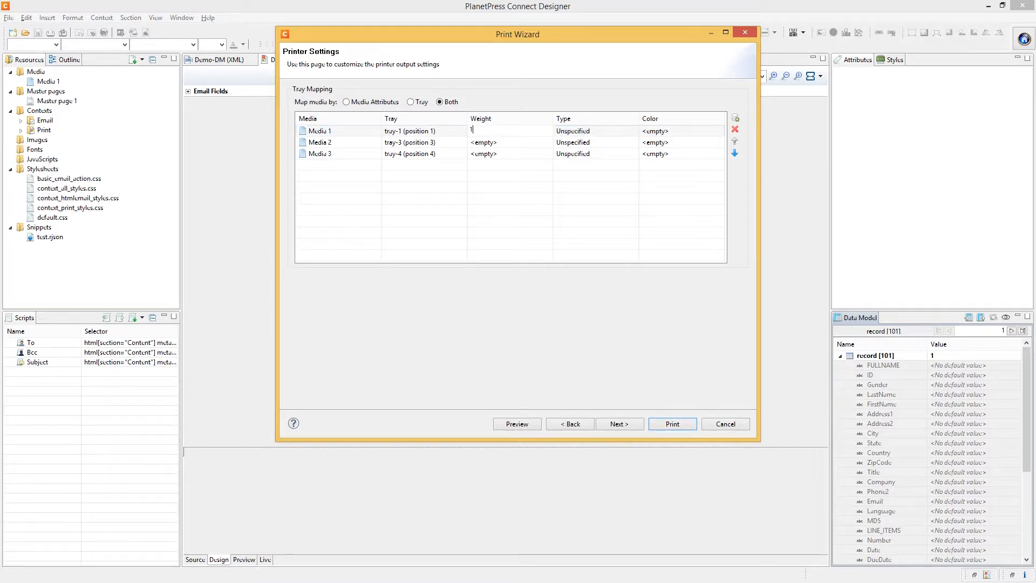
pyautogui.click(453, 233)
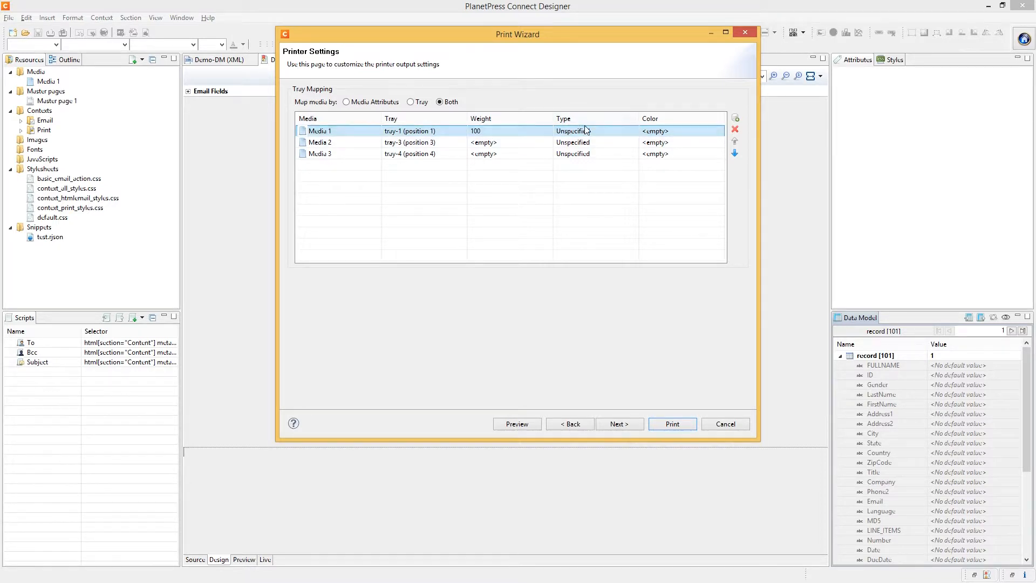
pyautogui.click(422, 131)
pyautogui.click(462, 132)
pyautogui.click(549, 222)
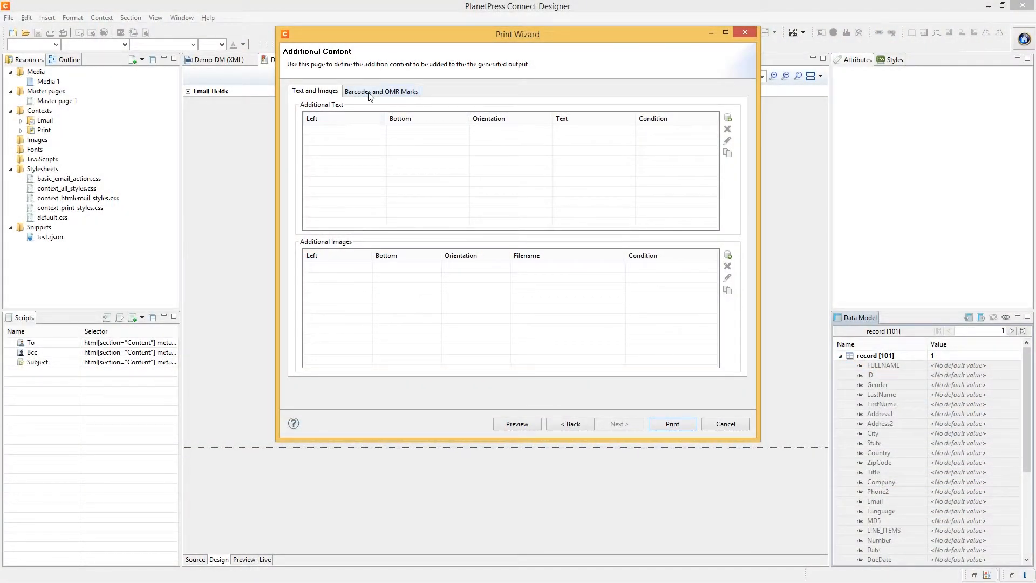
# On the Barcodes and OMR Marks tab, list the barcode types for Additional Barcodes
pyautogui.click(370, 92)
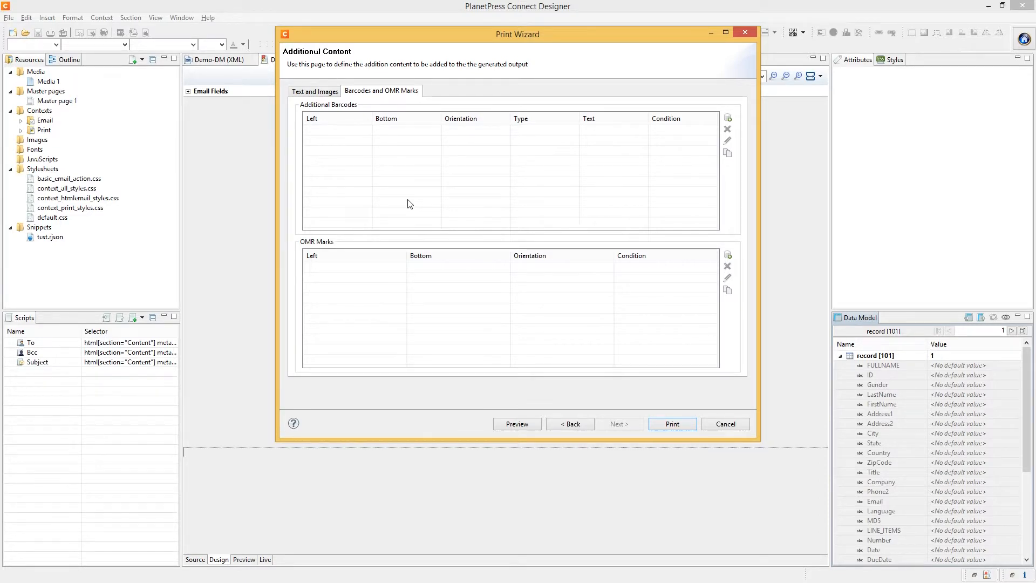
pyautogui.click(296, 92)
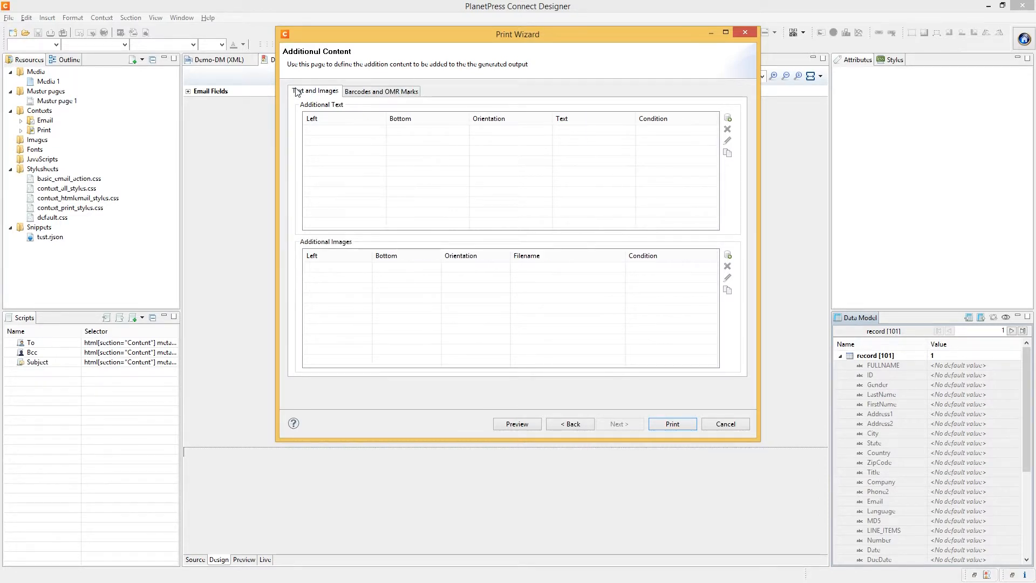
pyautogui.click(366, 93)
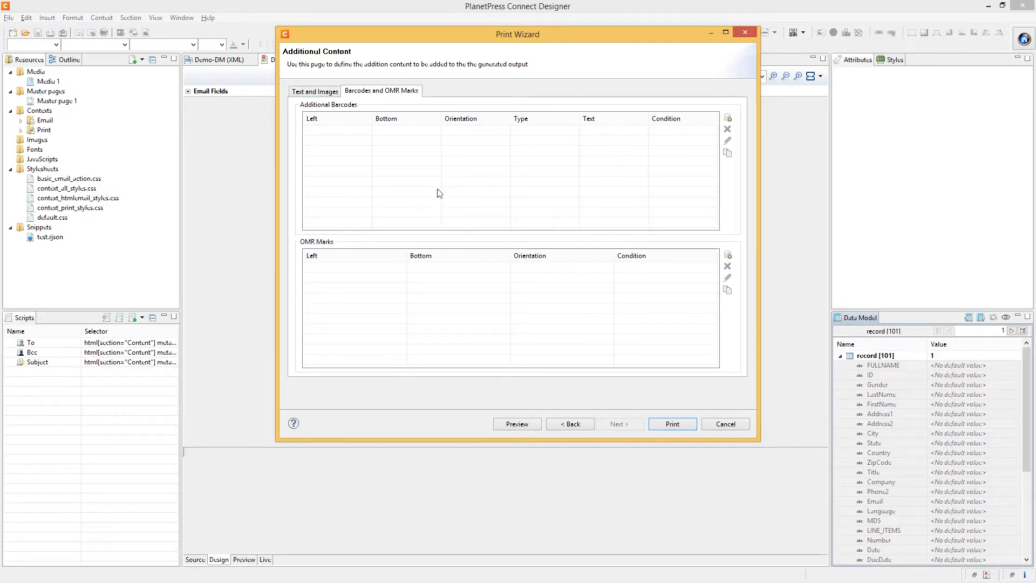
pyautogui.click(727, 118)
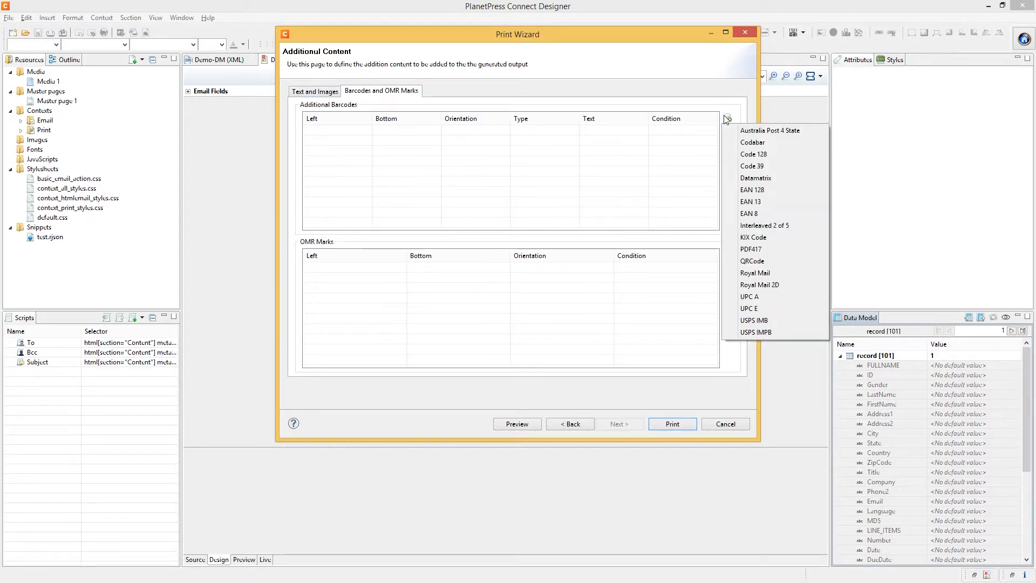